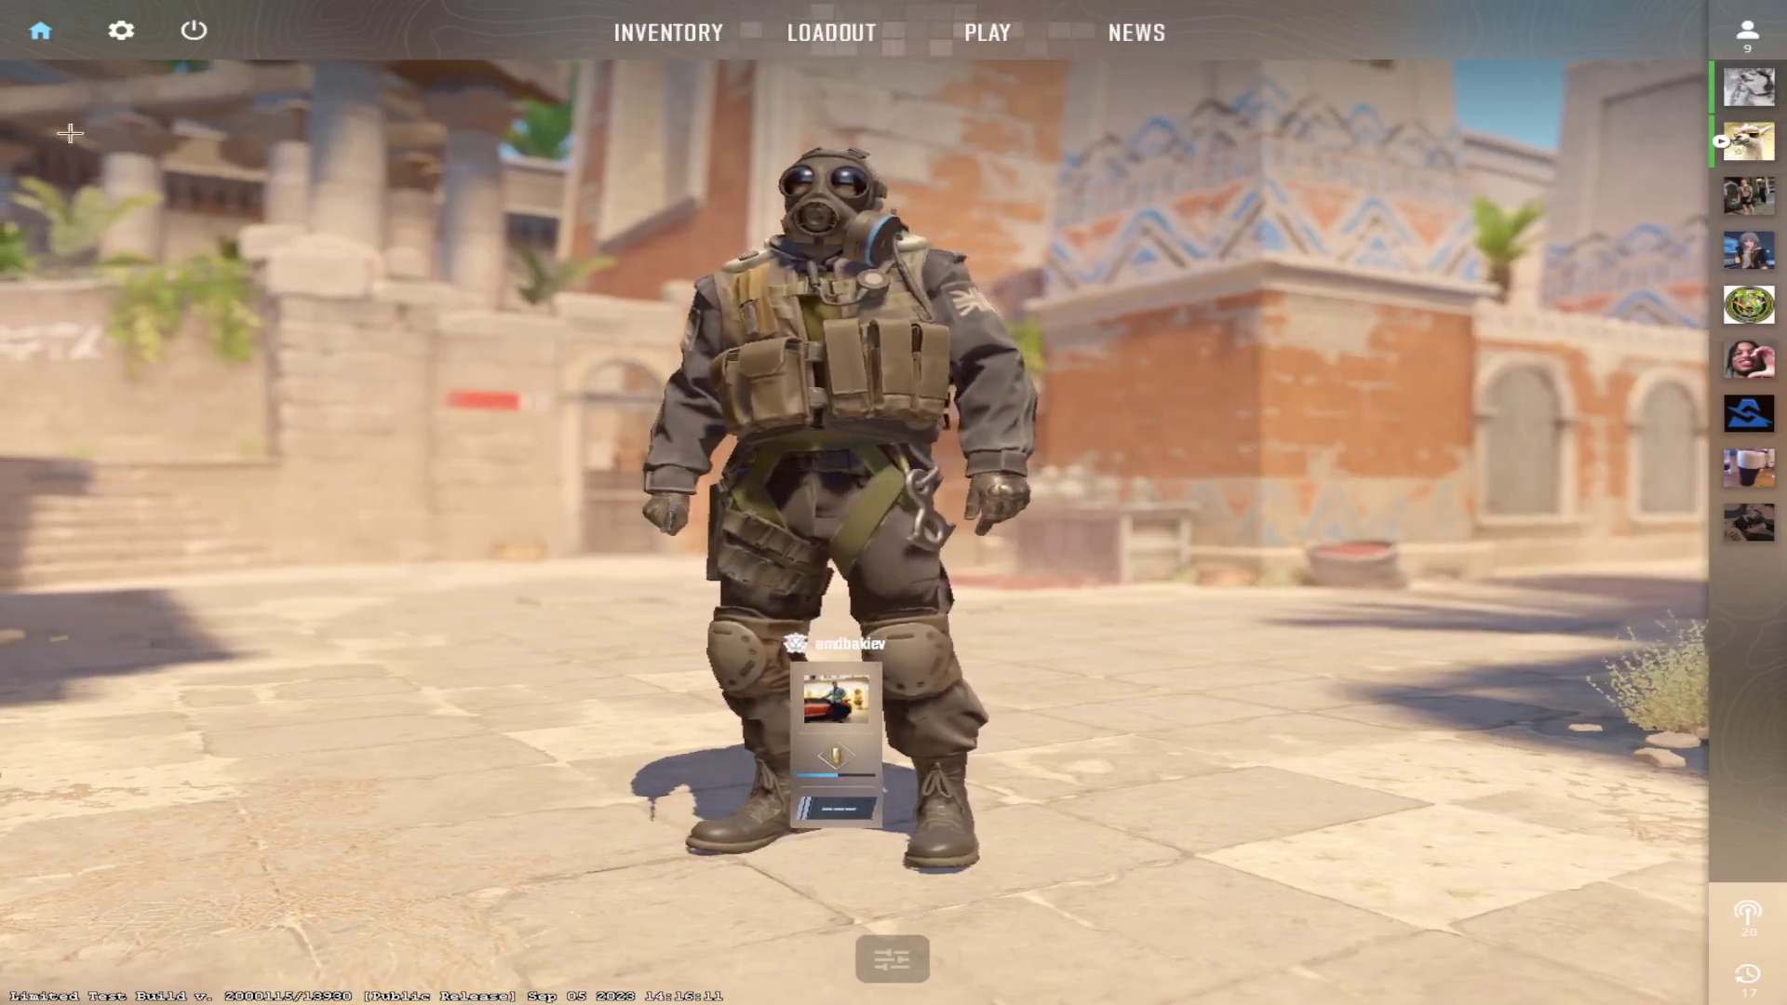
- Open the game's basic video settings and examine the available refresh rates
{"action": "left_click", "coordinate": [121, 31]}
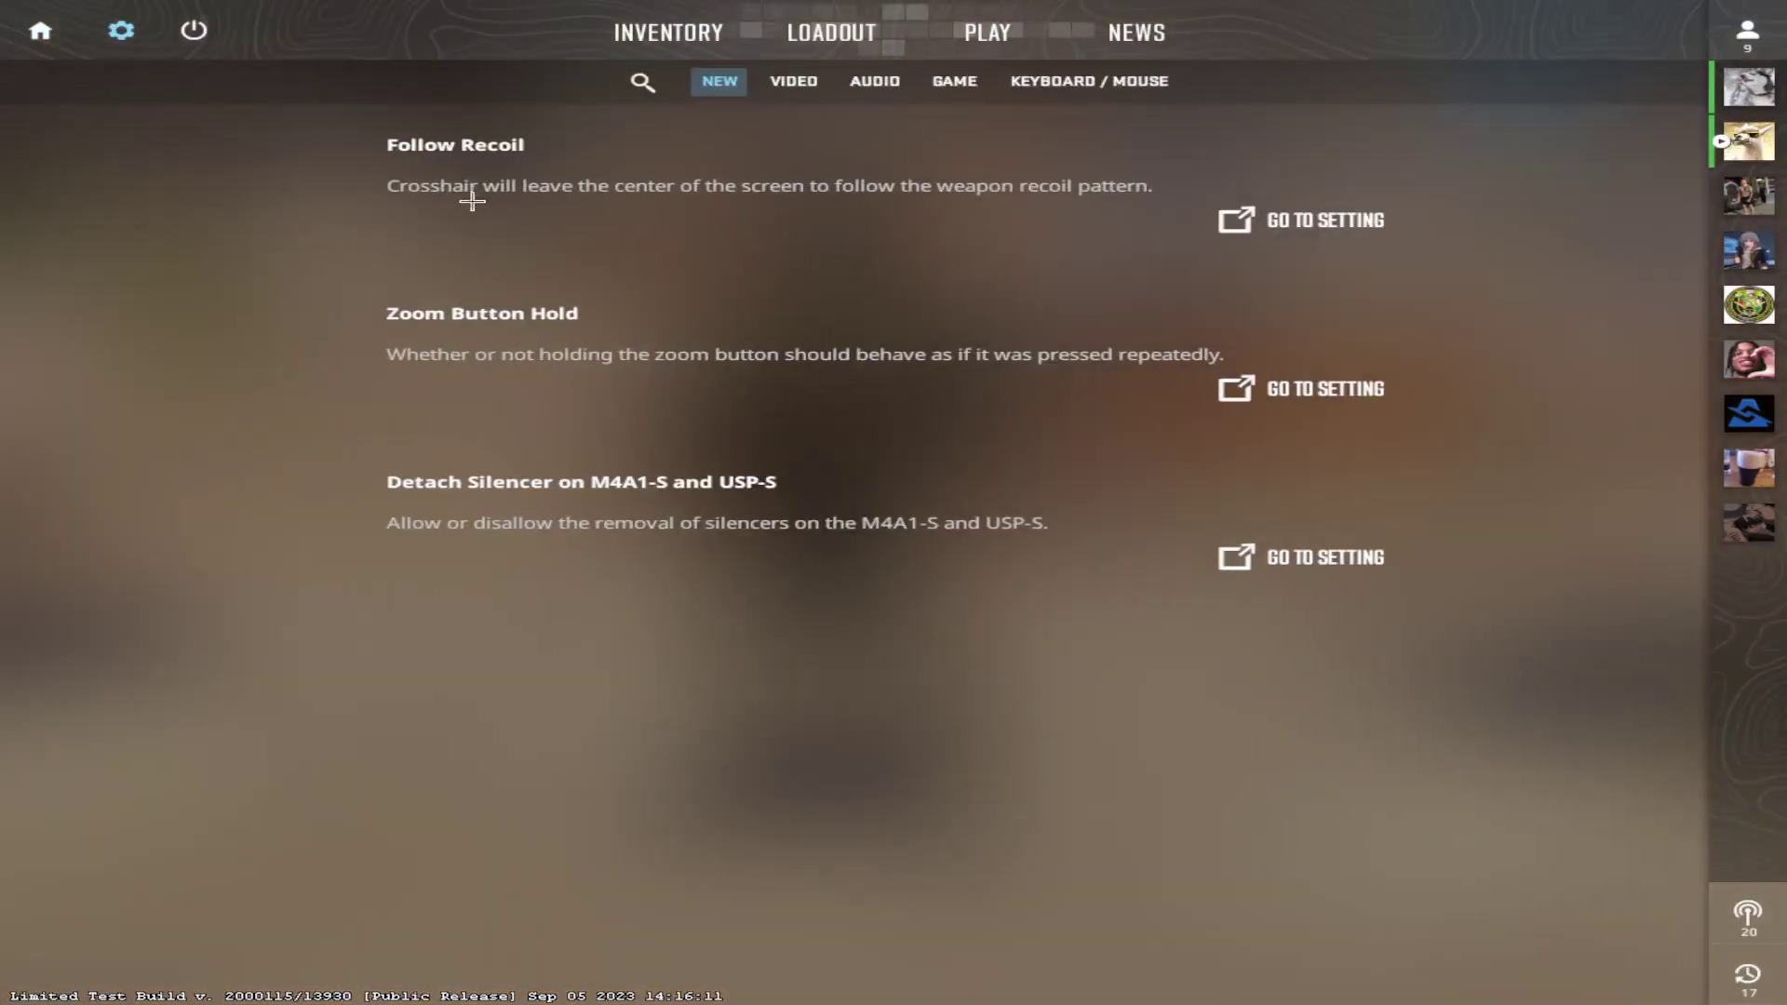
{"action": "left_click", "coordinate": [810, 78]}
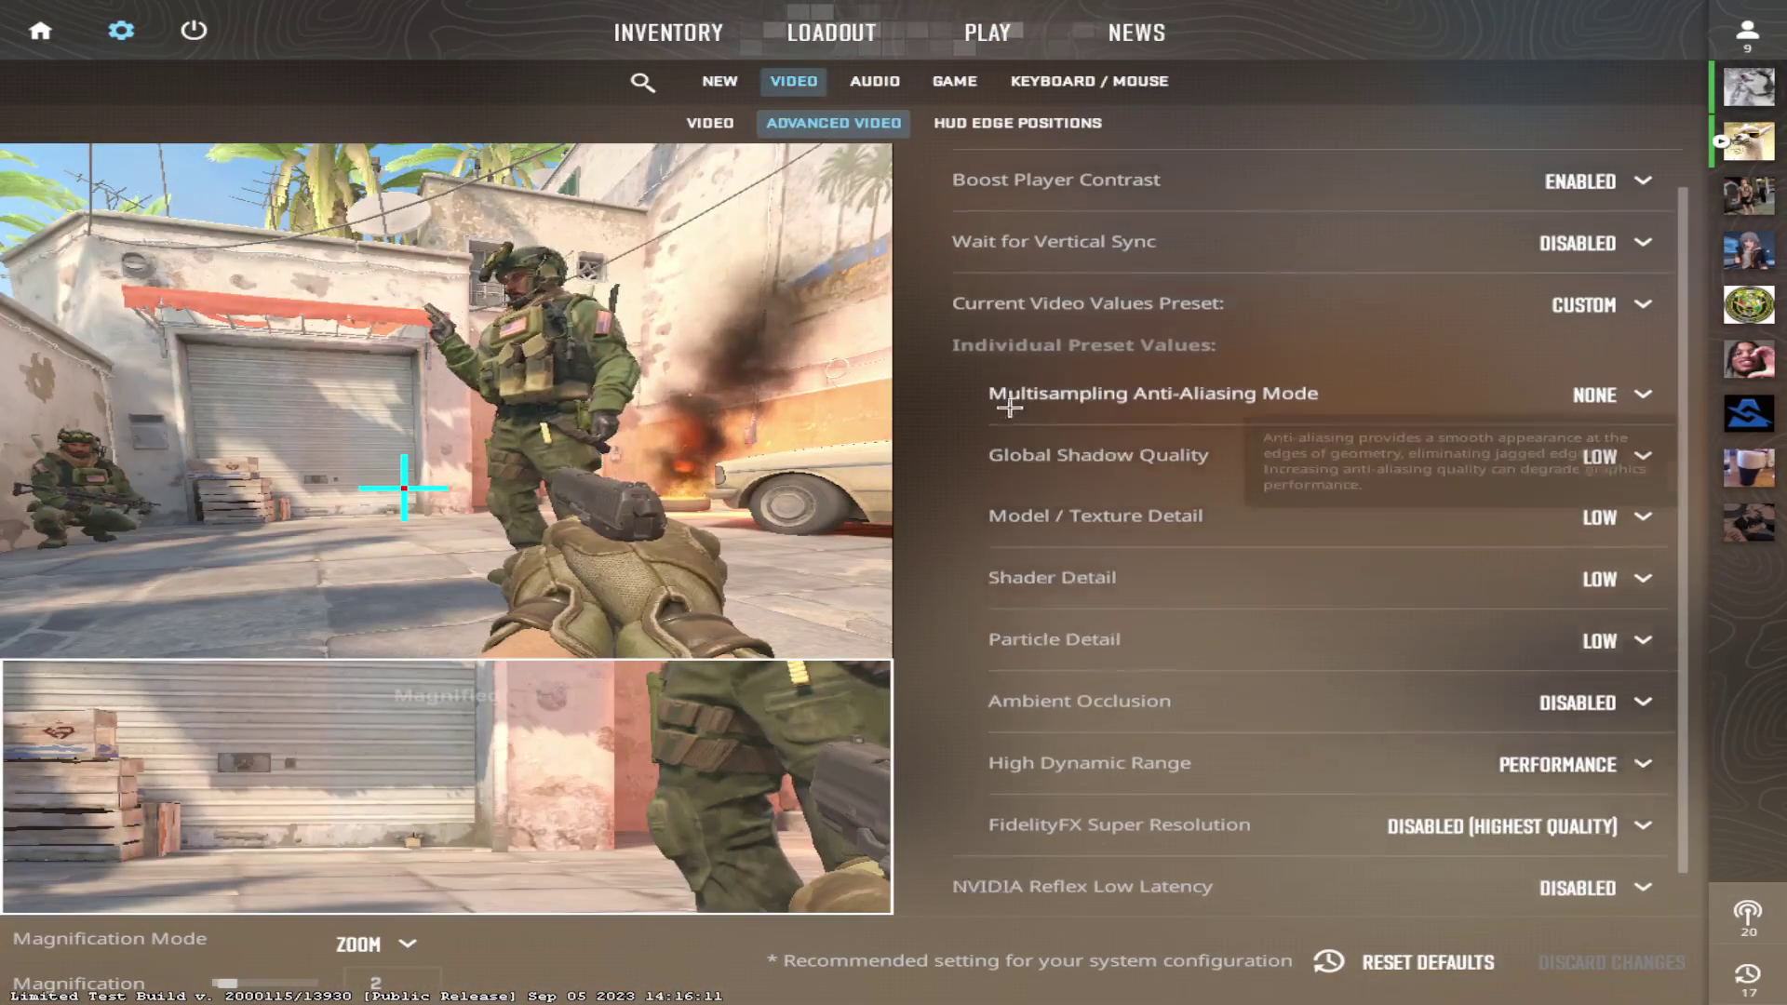
{"action": "scroll", "coordinate": [1157, 255], "scroll_direction": "up", "scroll_amount": 1}
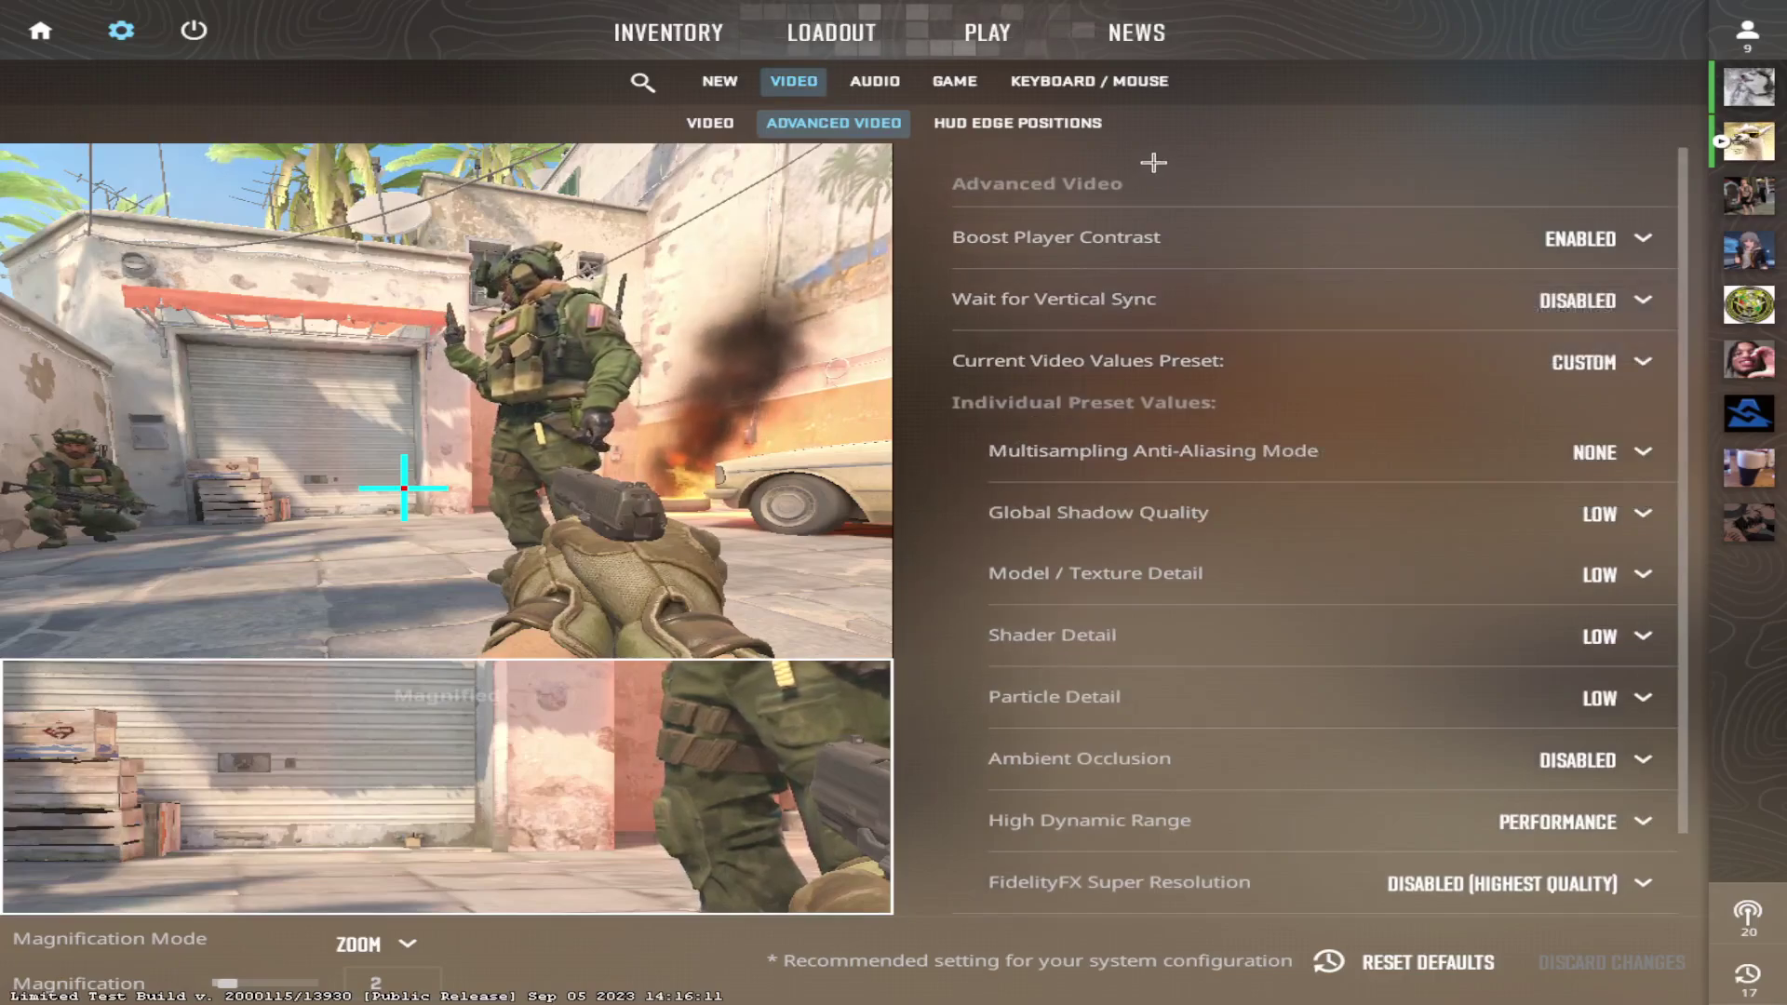
{"action": "left_click", "coordinate": [705, 124]}
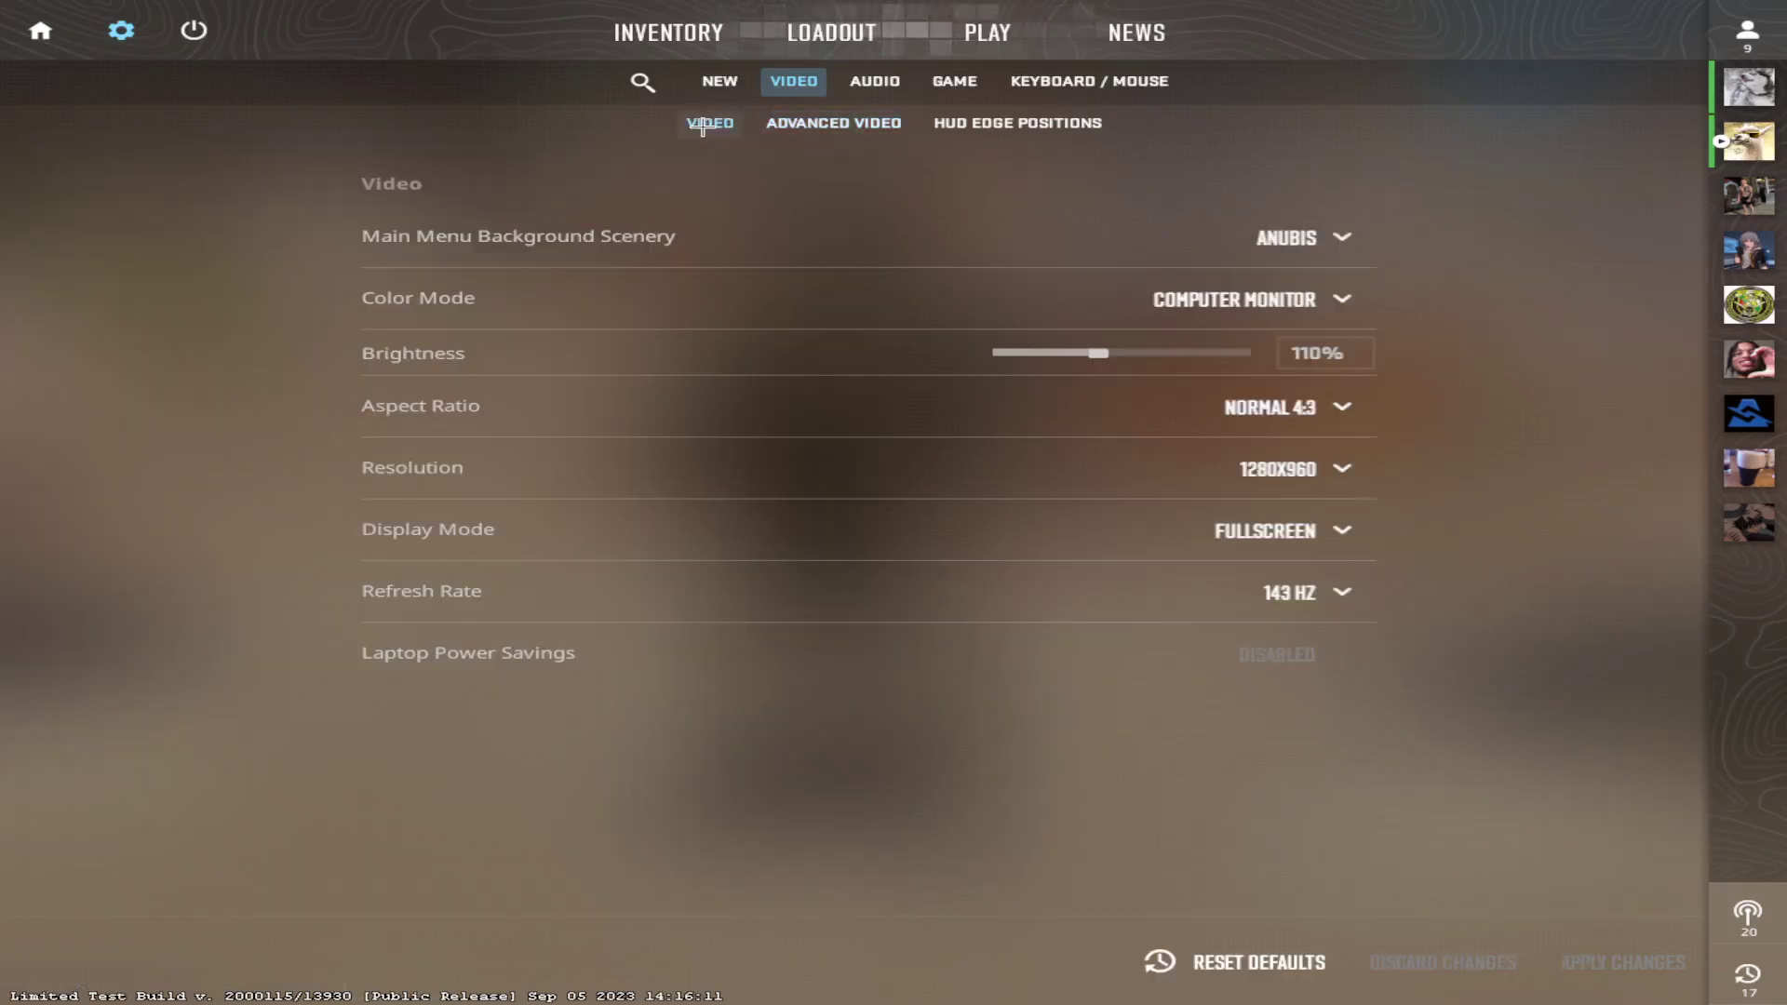
{"action": "left_click", "coordinate": [1323, 589]}
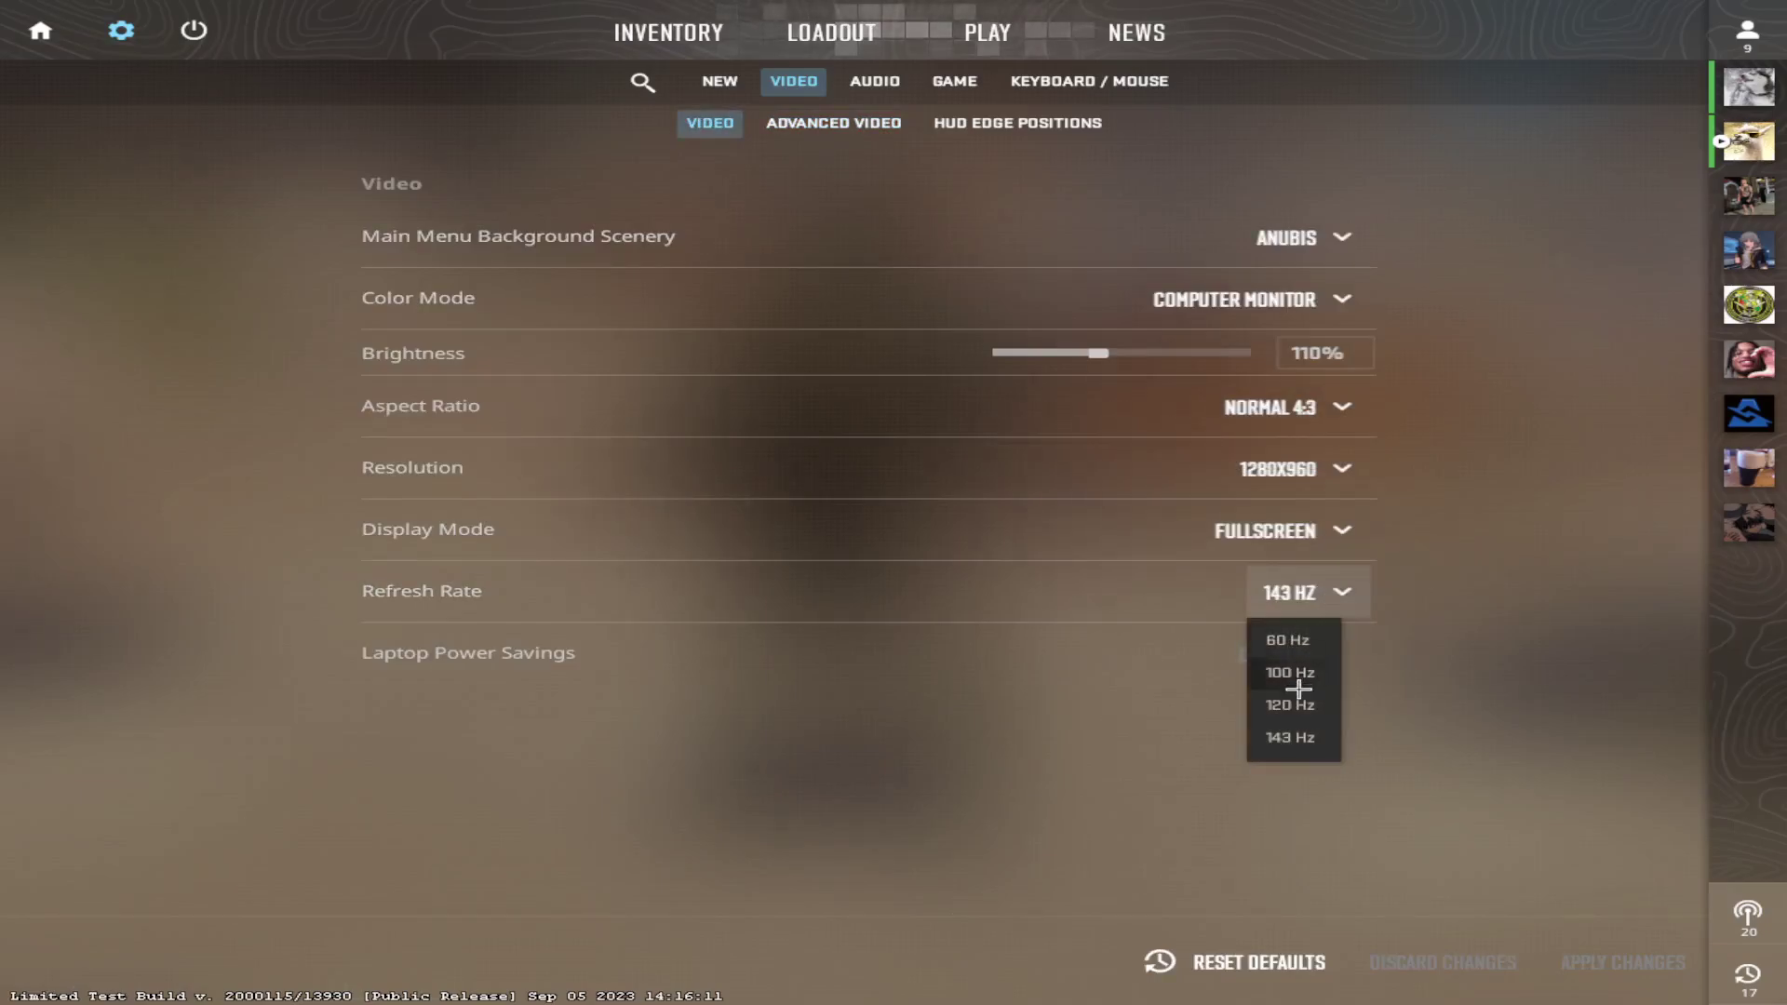
{"action": "left_click", "coordinate": [1332, 597]}
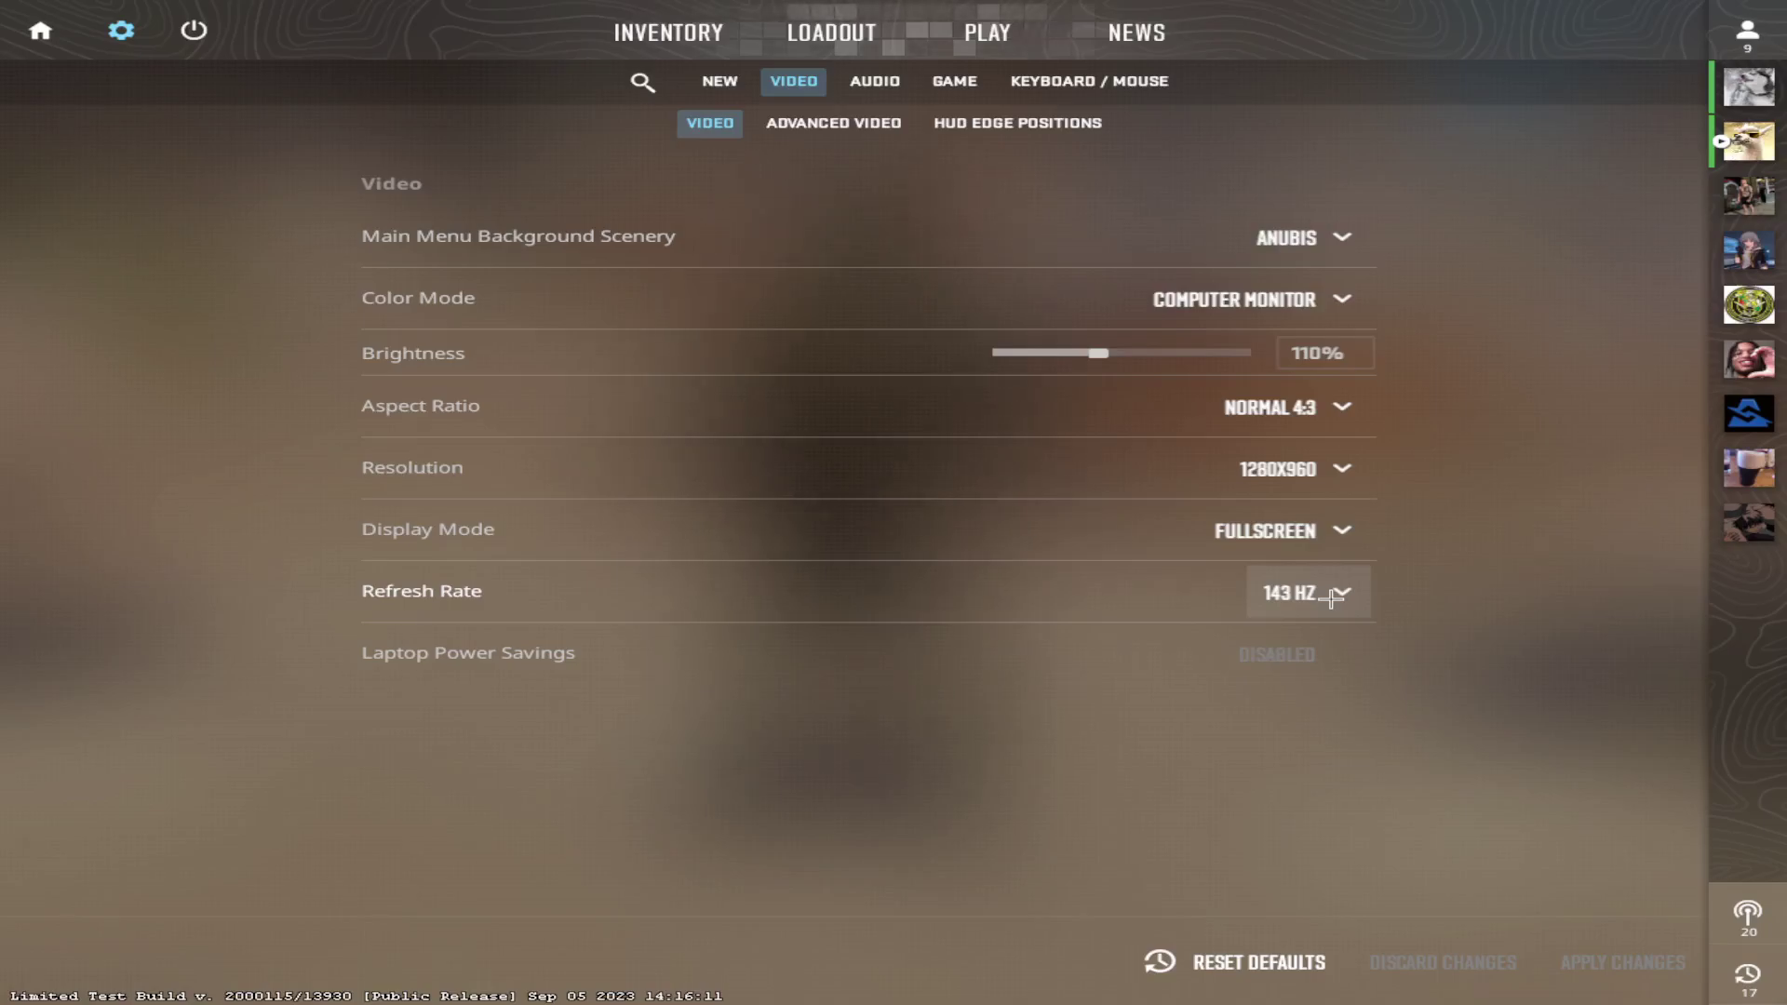
{"action": "left_click", "coordinate": [1331, 598]}
{"action": "left_click", "coordinate": [1333, 594]}
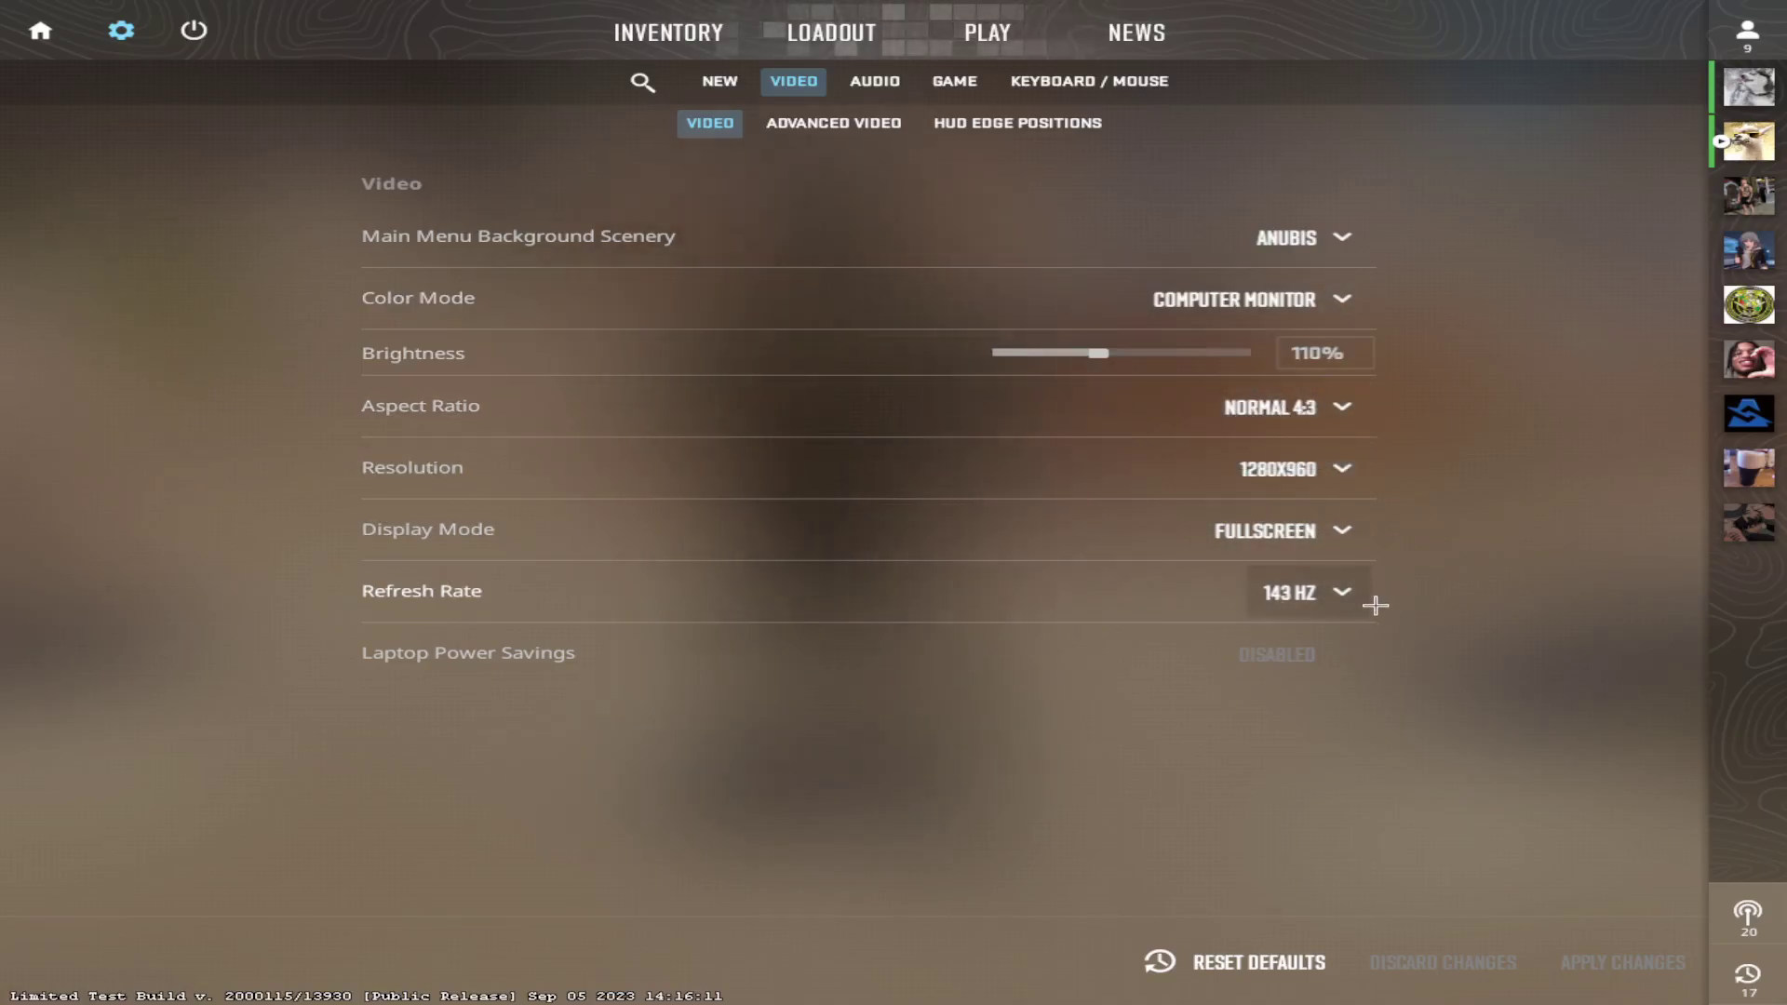
{"action": "left_click", "coordinate": [1343, 592]}
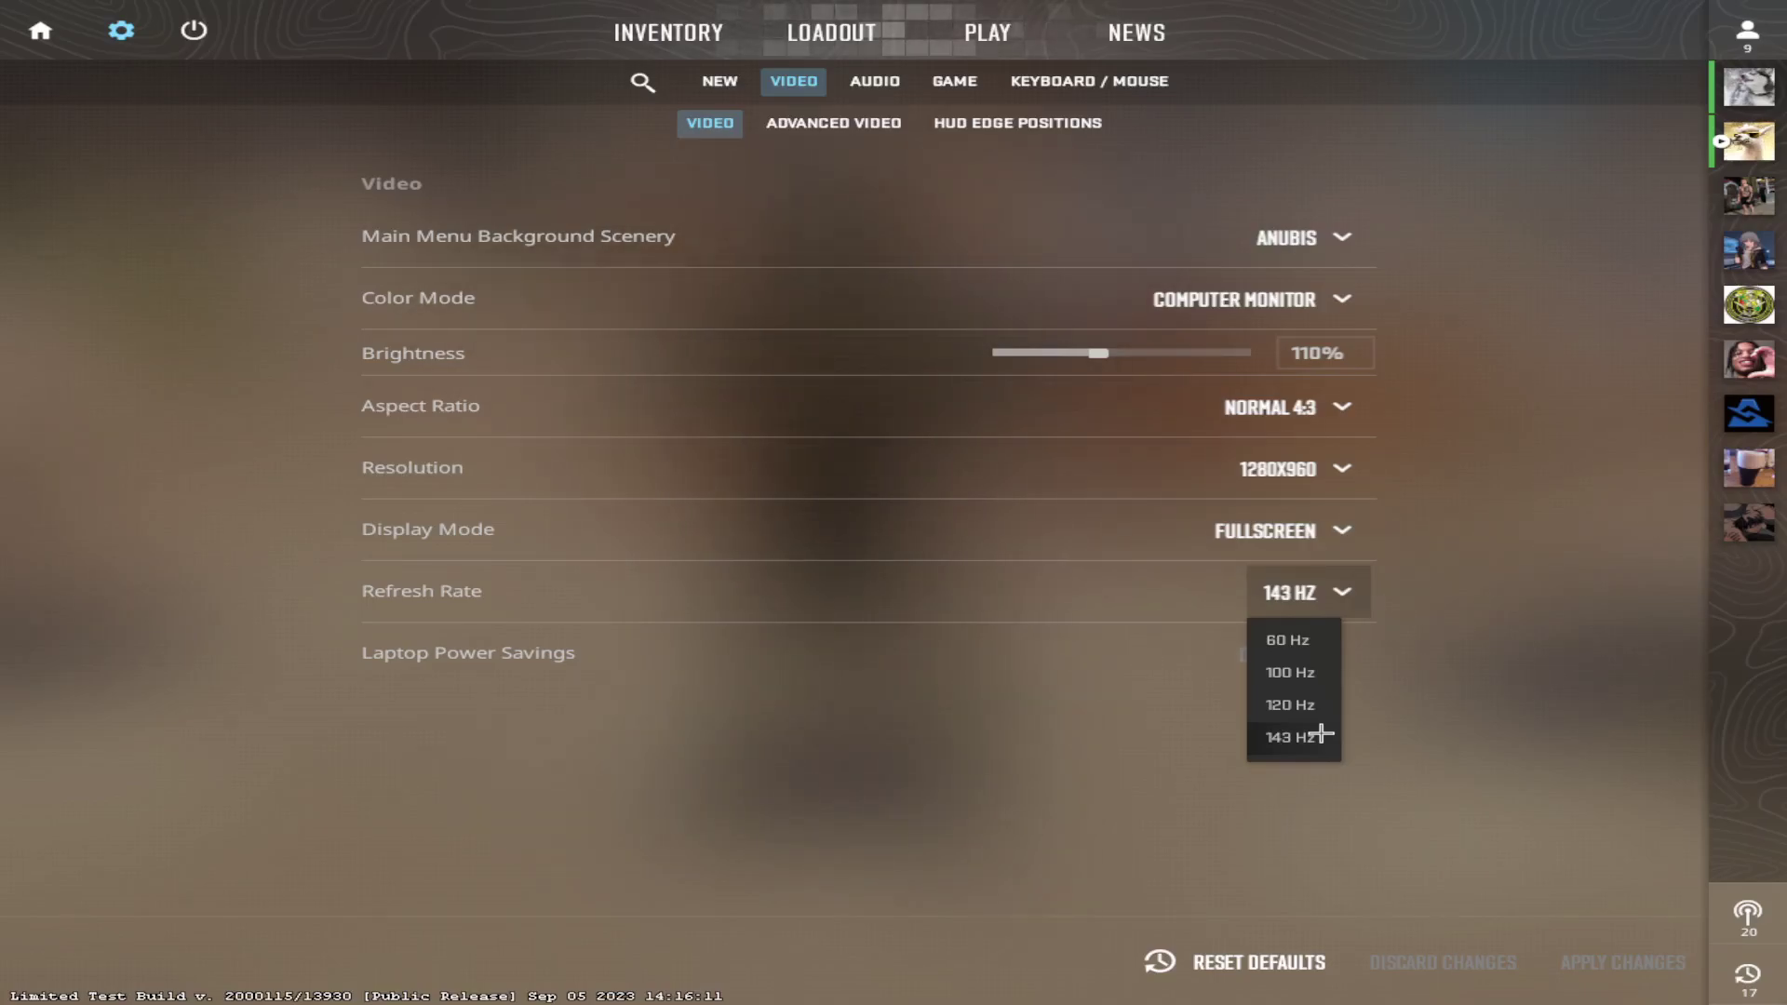
{"action": "left_click", "coordinate": [1329, 592]}
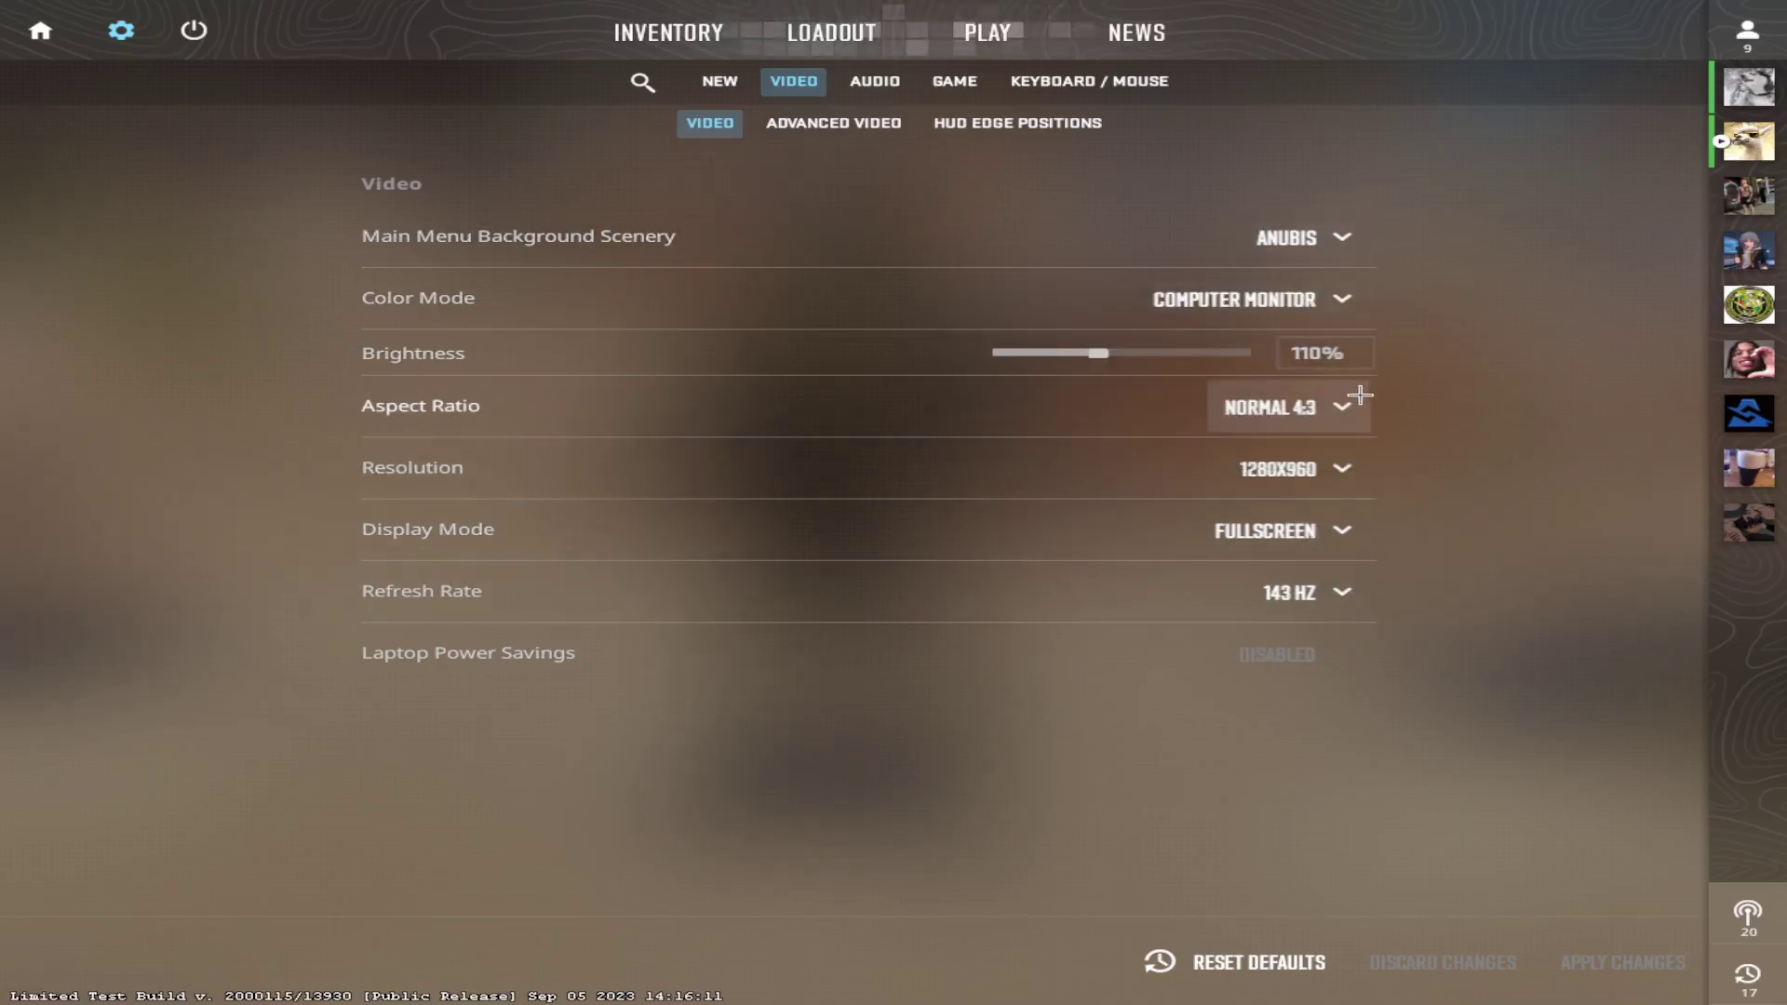
- Examine the available aspect ratio and resolution options in the video settings
{"action": "left_click", "coordinate": [1313, 407]}
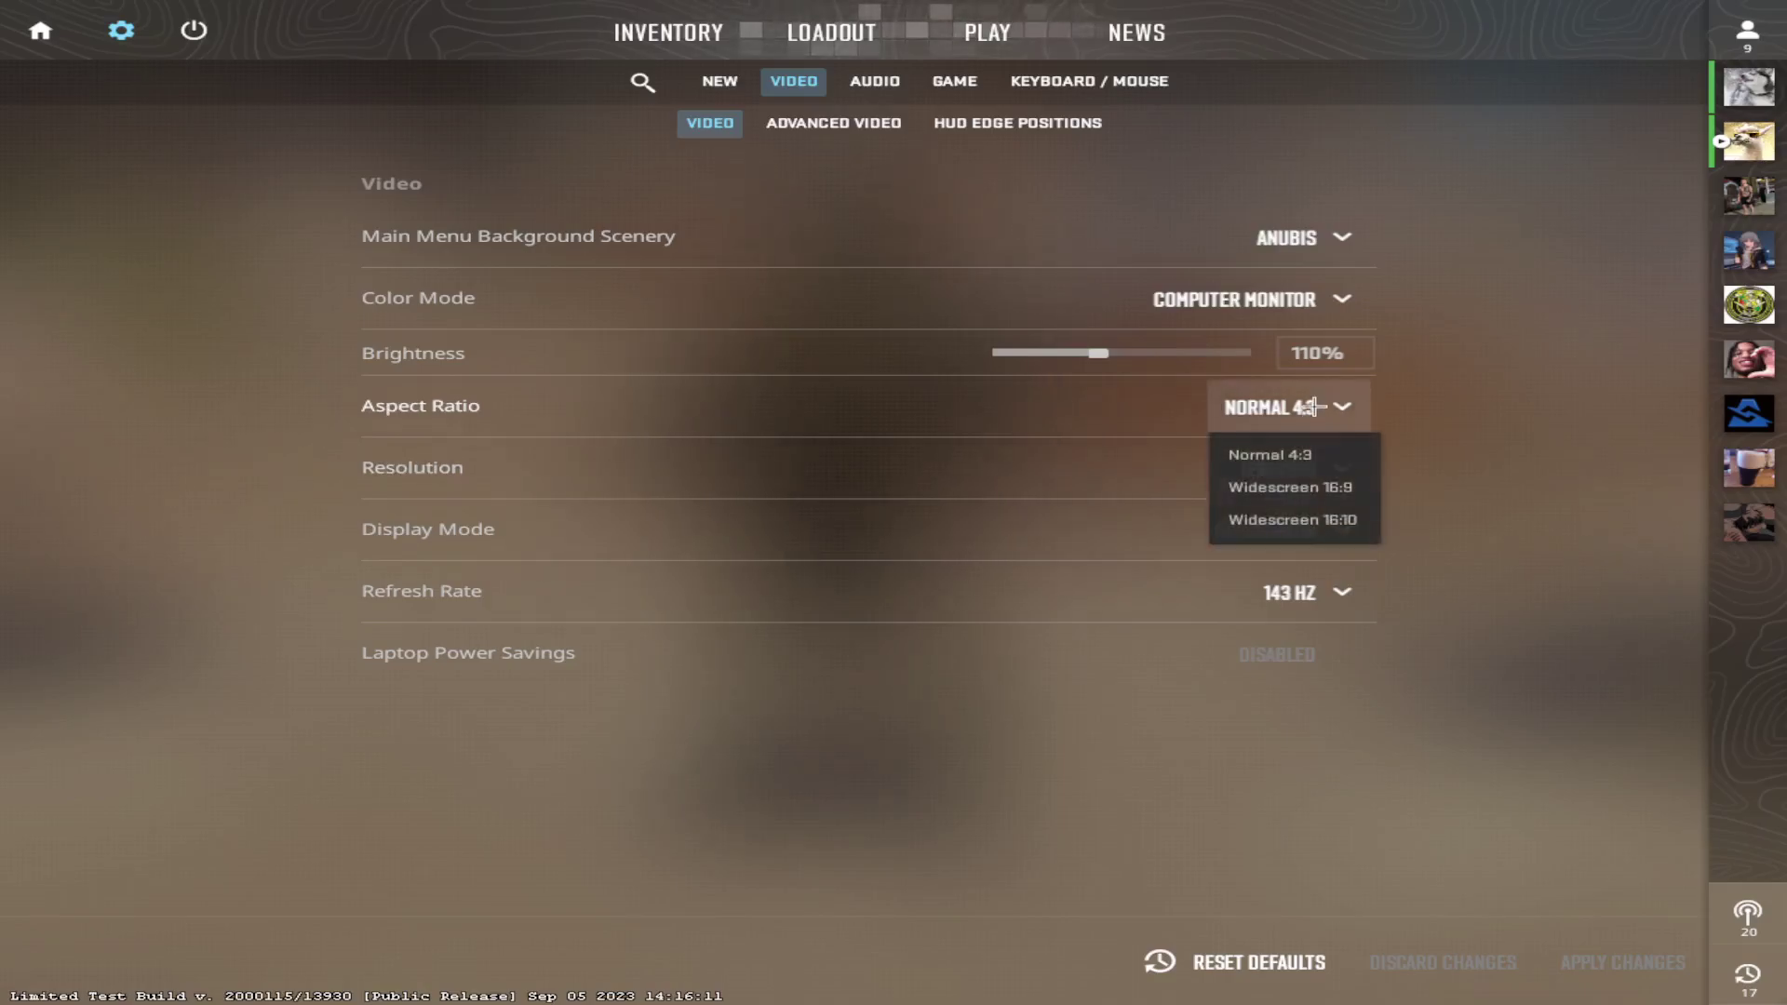
{"action": "left_click", "coordinate": [1312, 406]}
{"action": "left_click", "coordinate": [1304, 476]}
{"action": "left_click", "coordinate": [1308, 477]}
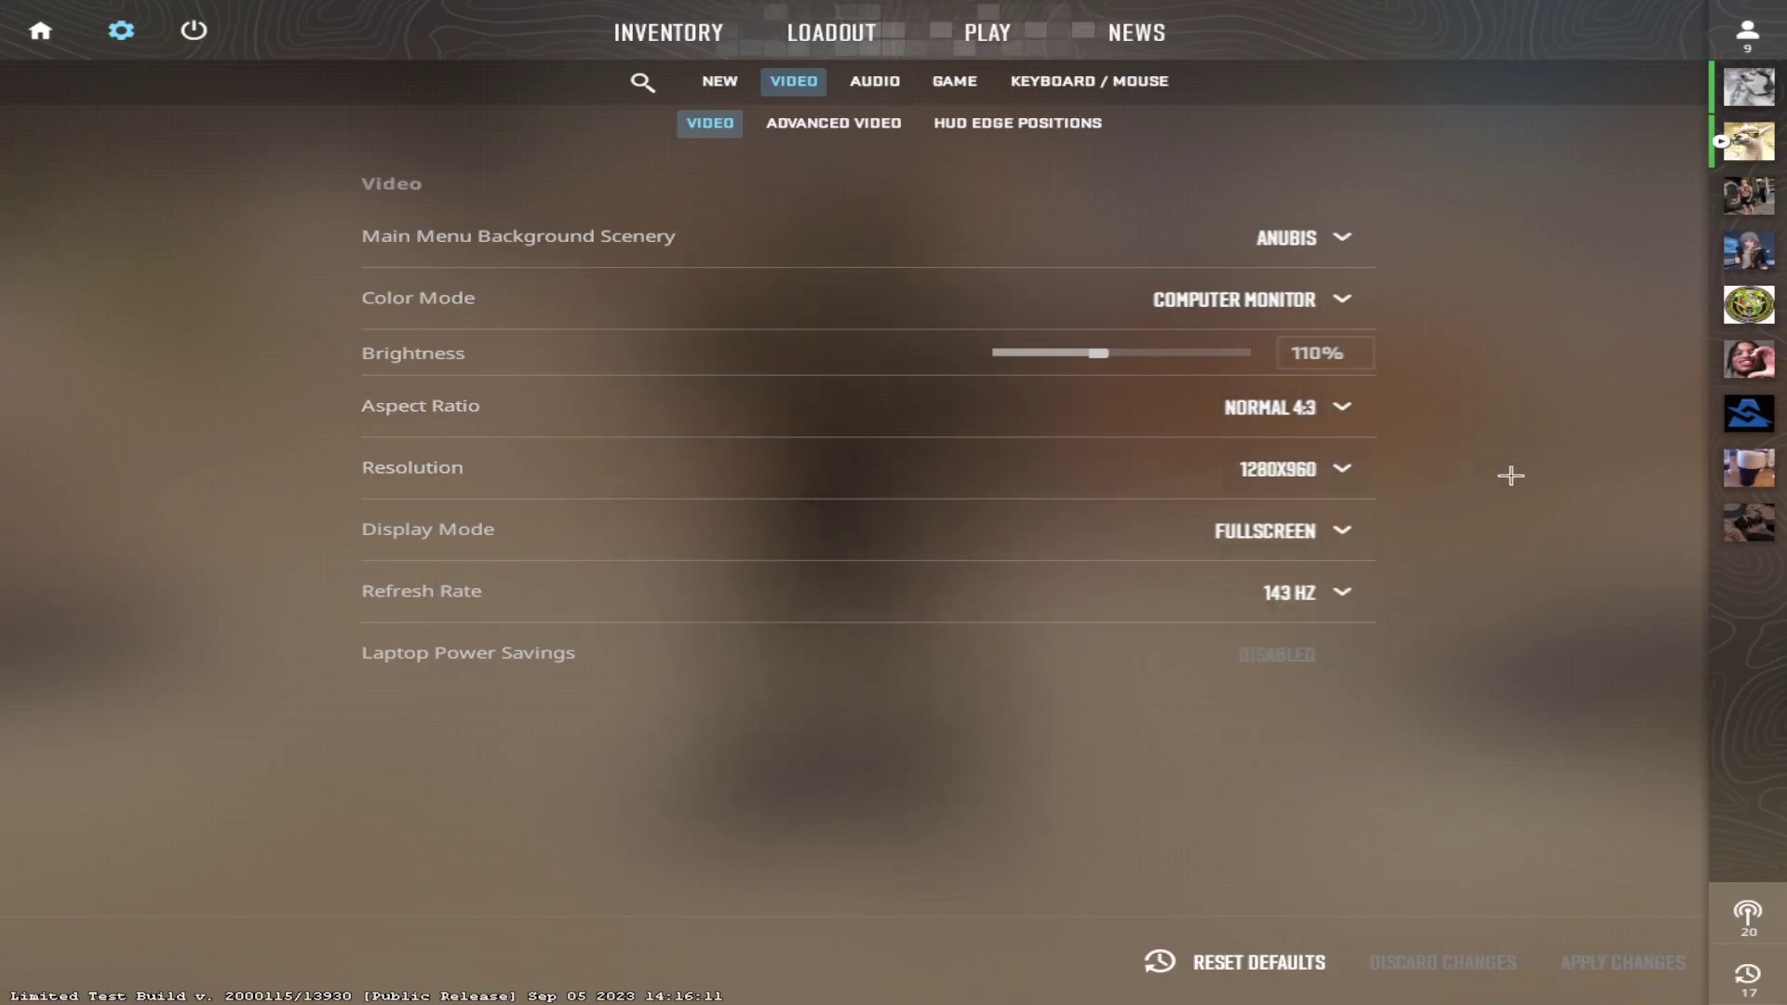
- Check the display mode choices and select Fullscreen
{"action": "left_click", "coordinate": [1333, 535]}
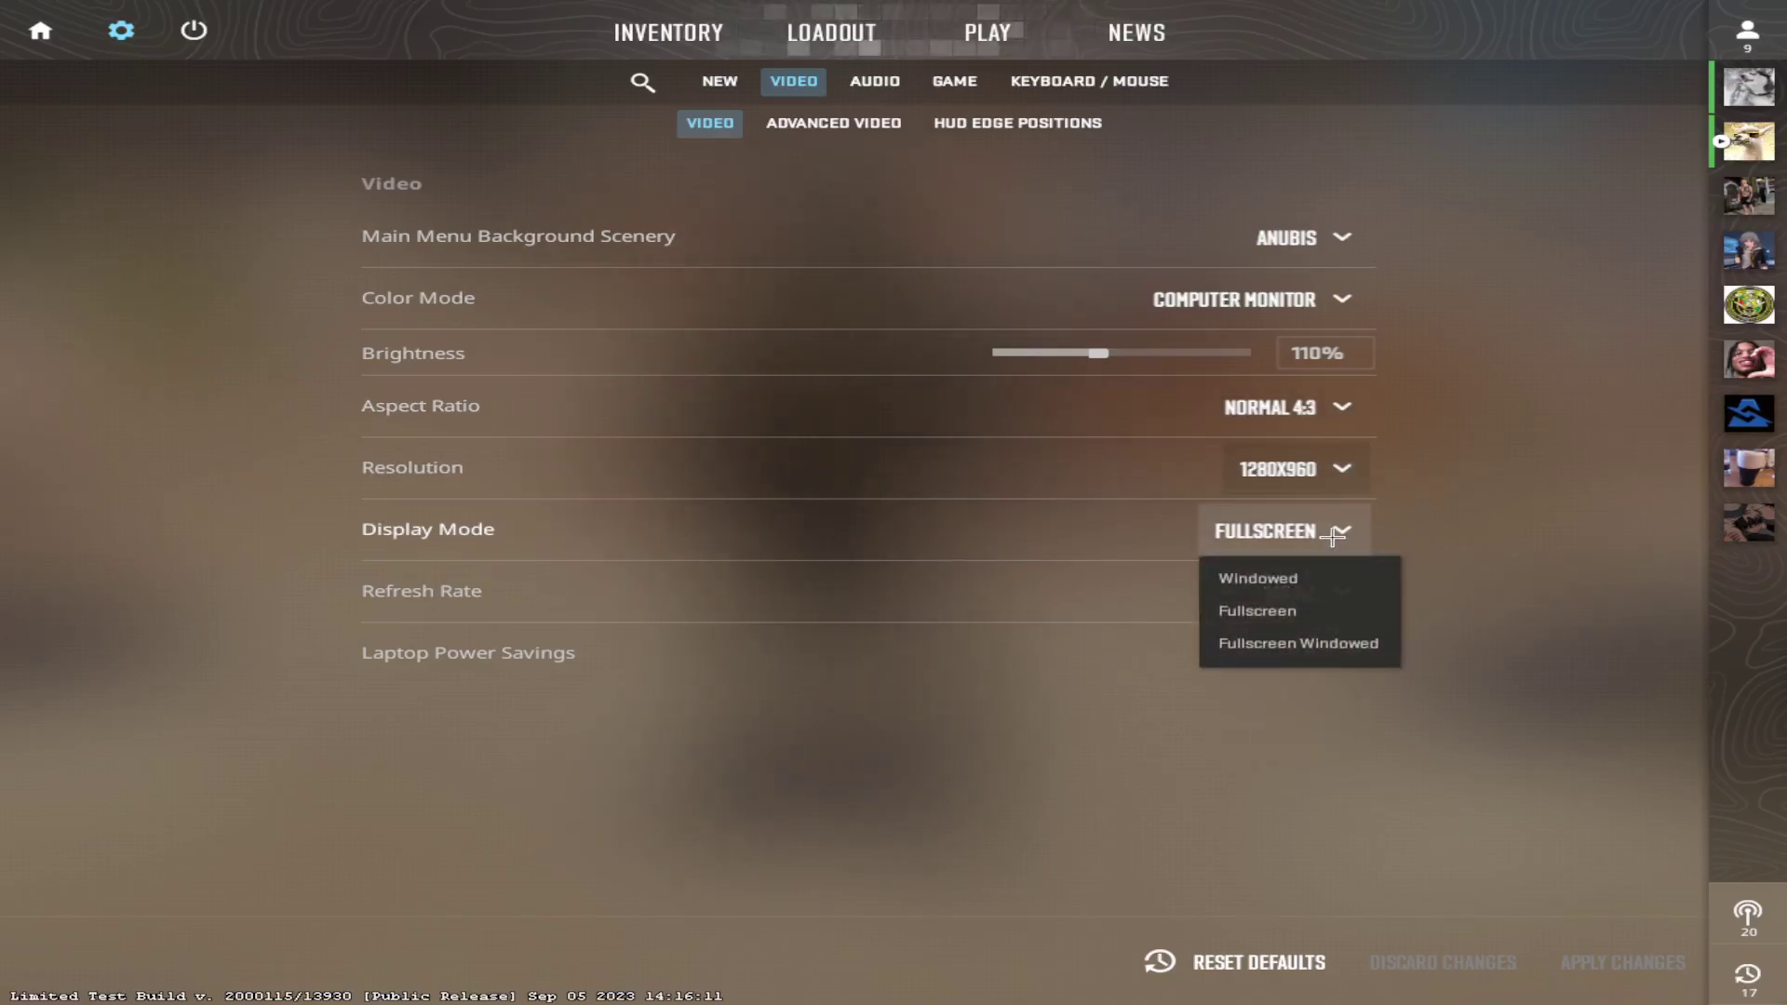
{"action": "left_click", "coordinate": [1333, 536]}
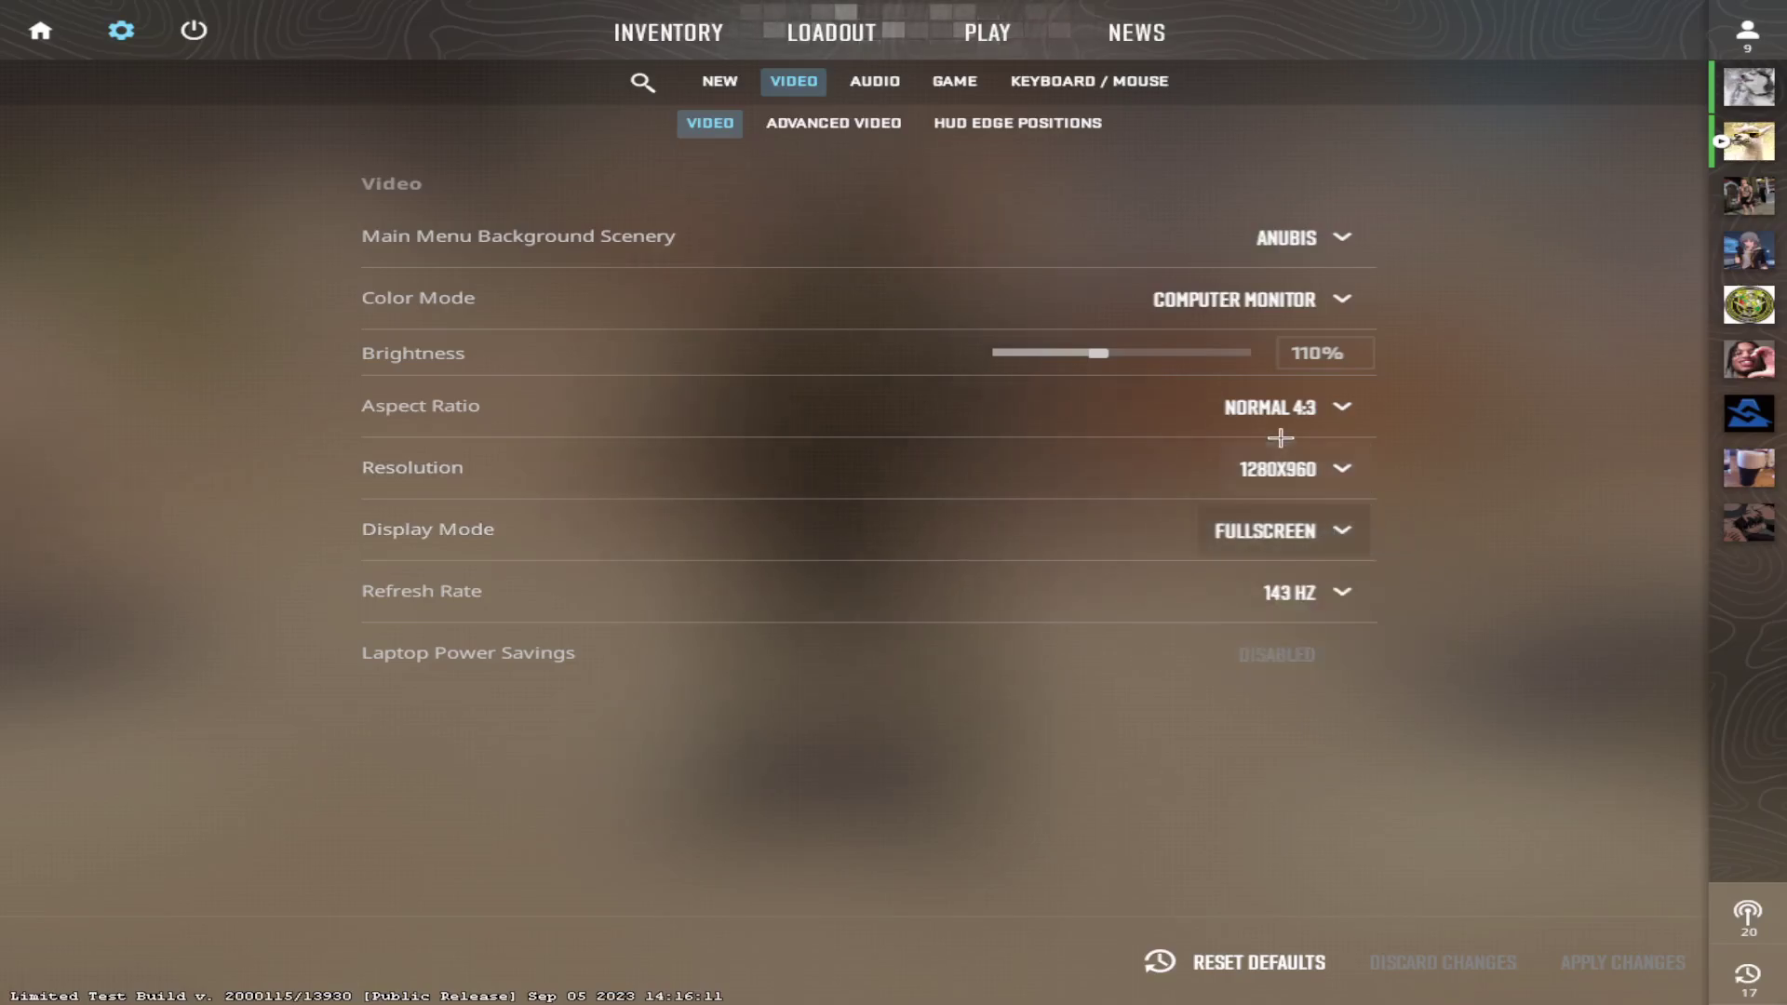
{"action": "left_click", "coordinate": [1294, 532]}
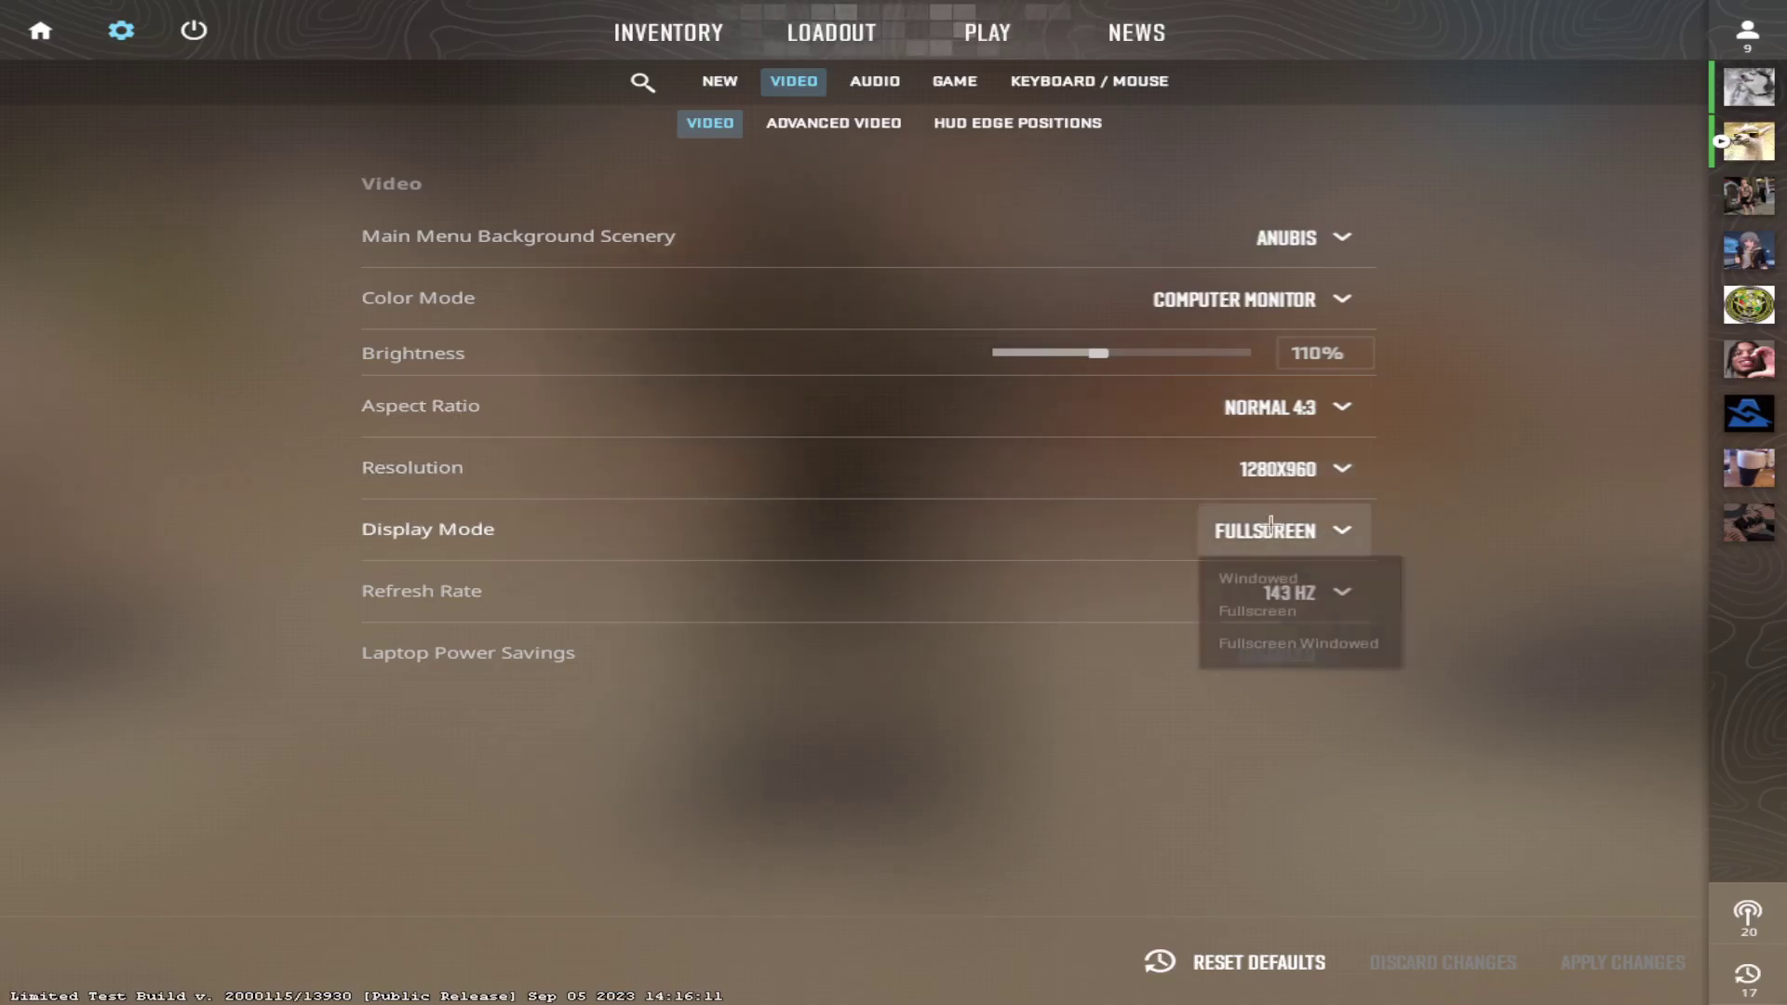
{"action": "left_click", "coordinate": [1256, 611]}
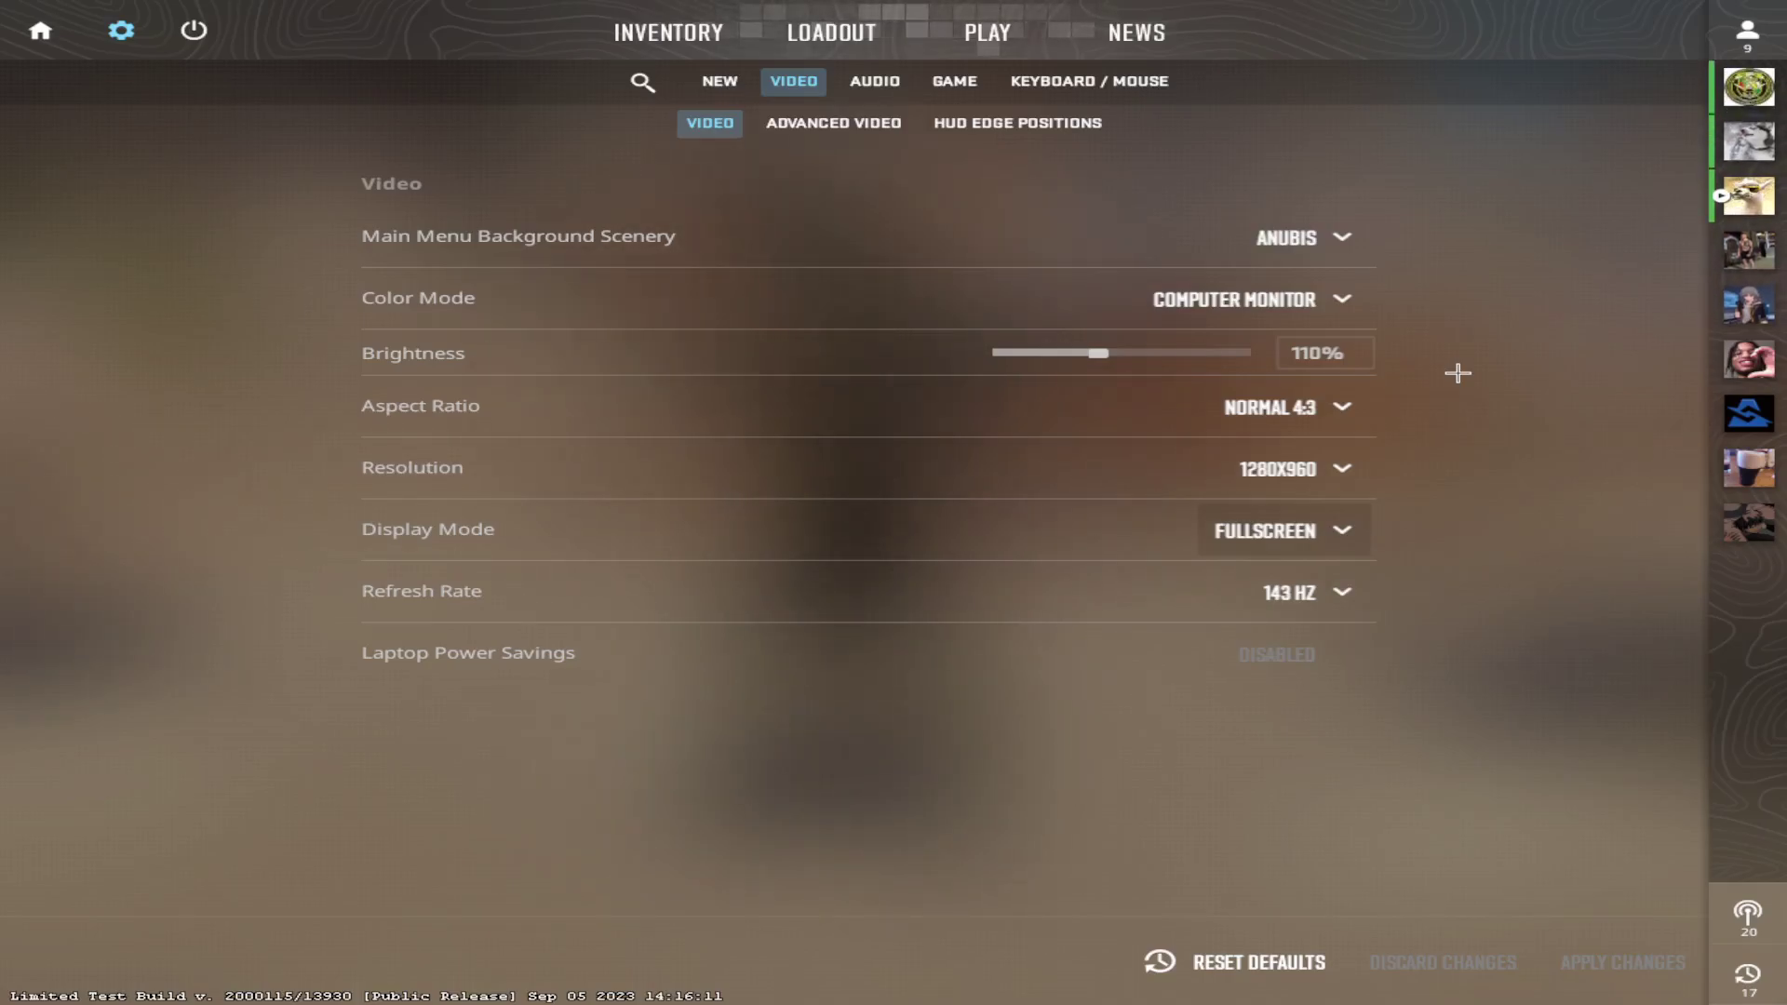
- Examine the options for Color Mode and Main Menu Background Scenery
{"action": "left_click", "coordinate": [1301, 301]}
{"action": "left_click", "coordinate": [1301, 300]}
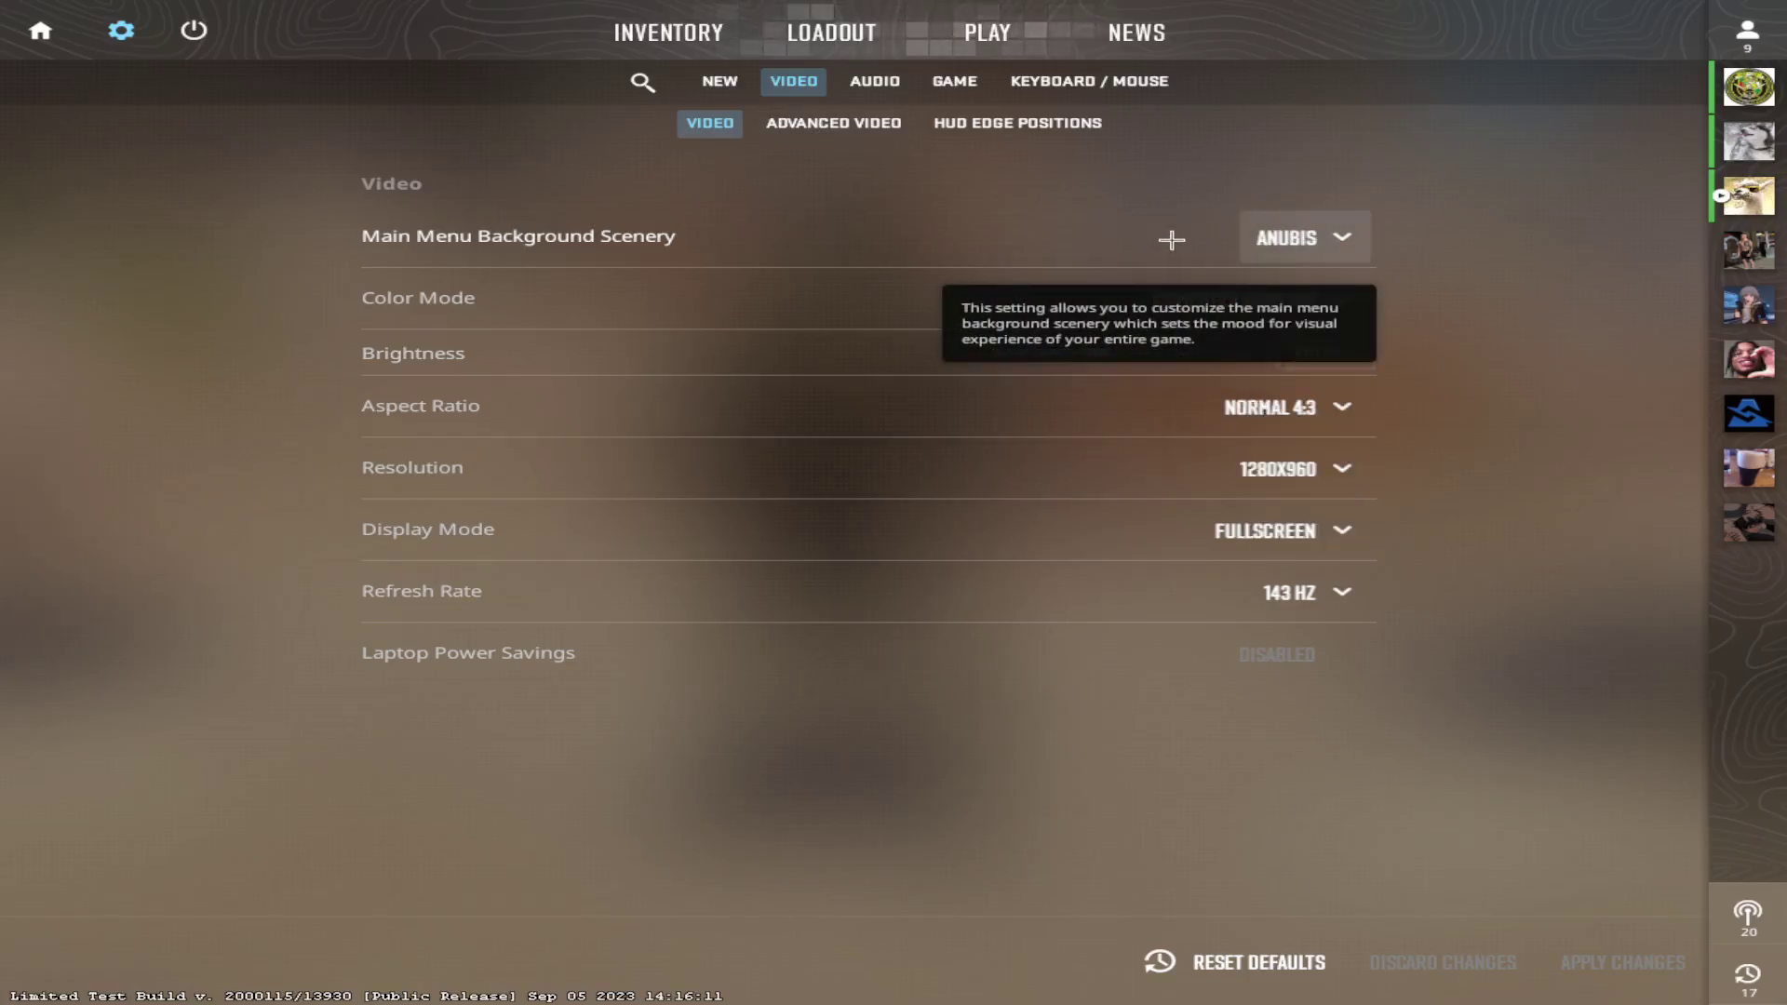
{"action": "left_click", "coordinate": [1301, 234]}
{"action": "left_click", "coordinate": [1301, 235]}
- Open the advanced video settings and examine the FidelityFX Super Resolution options
{"action": "left_click", "coordinate": [834, 123]}
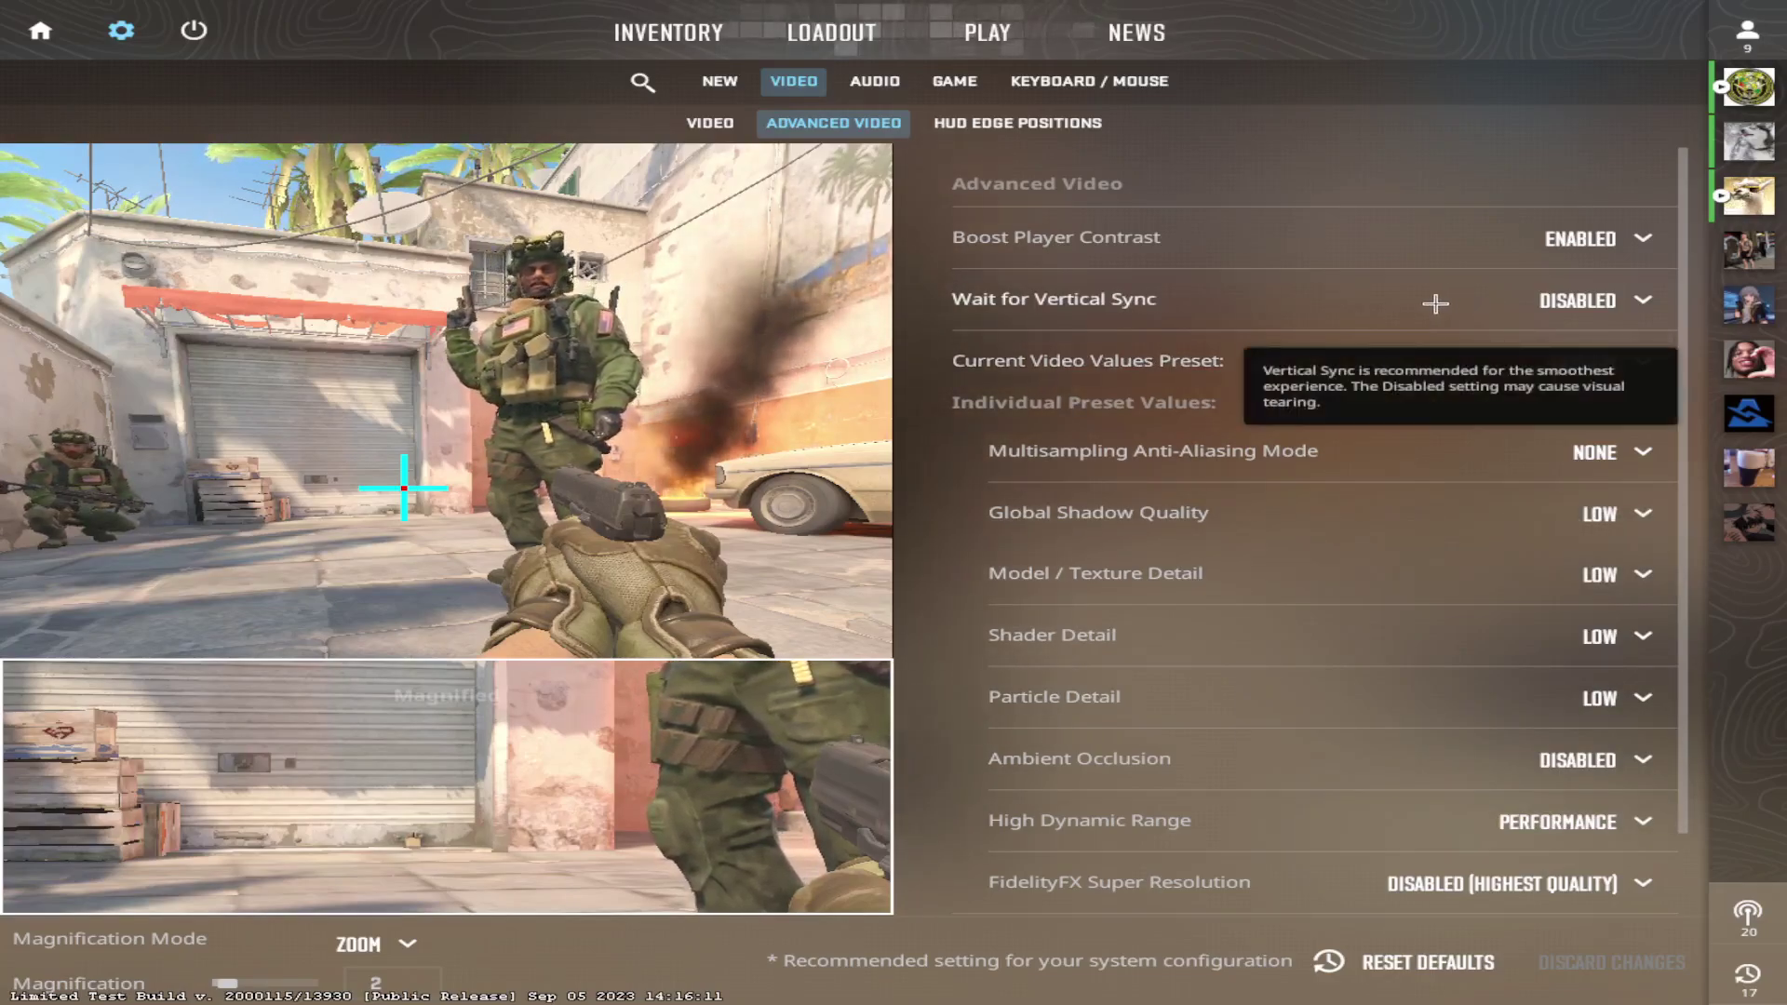
{"action": "scroll", "coordinate": [931, 382], "scroll_direction": "down", "scroll_amount": 2}
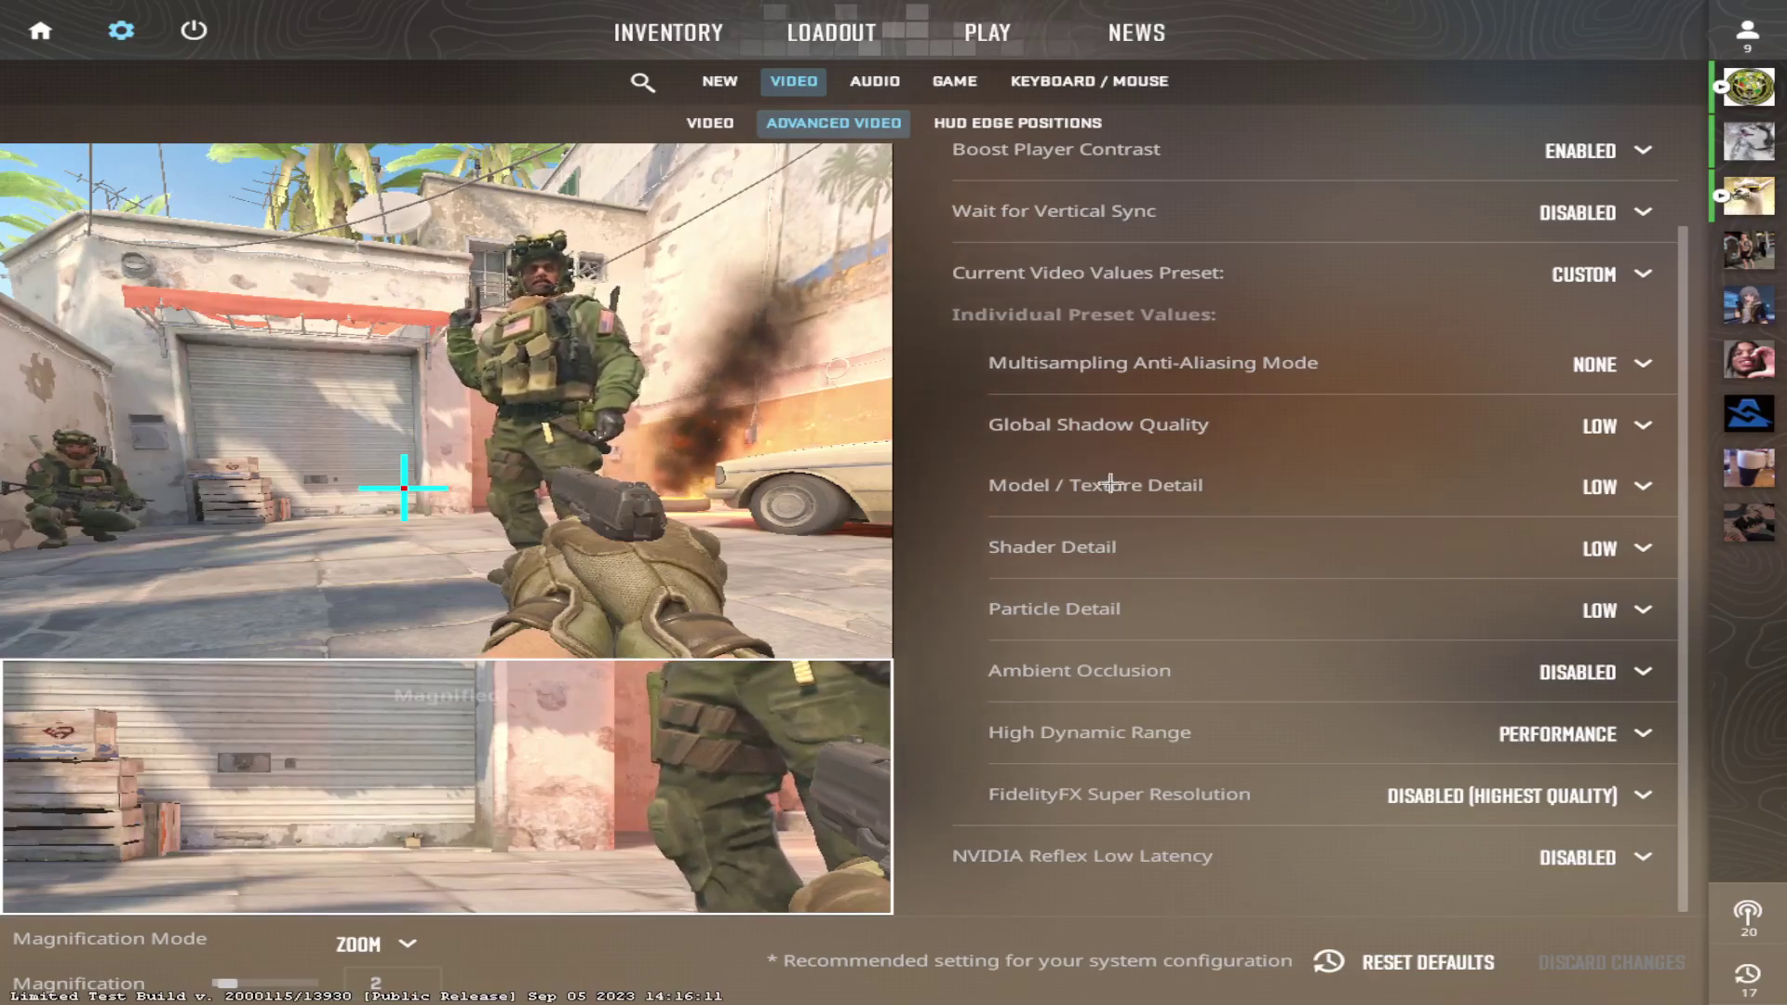
{"action": "left_click", "coordinate": [1509, 796]}
{"action": "left_click", "coordinate": [1509, 796]}
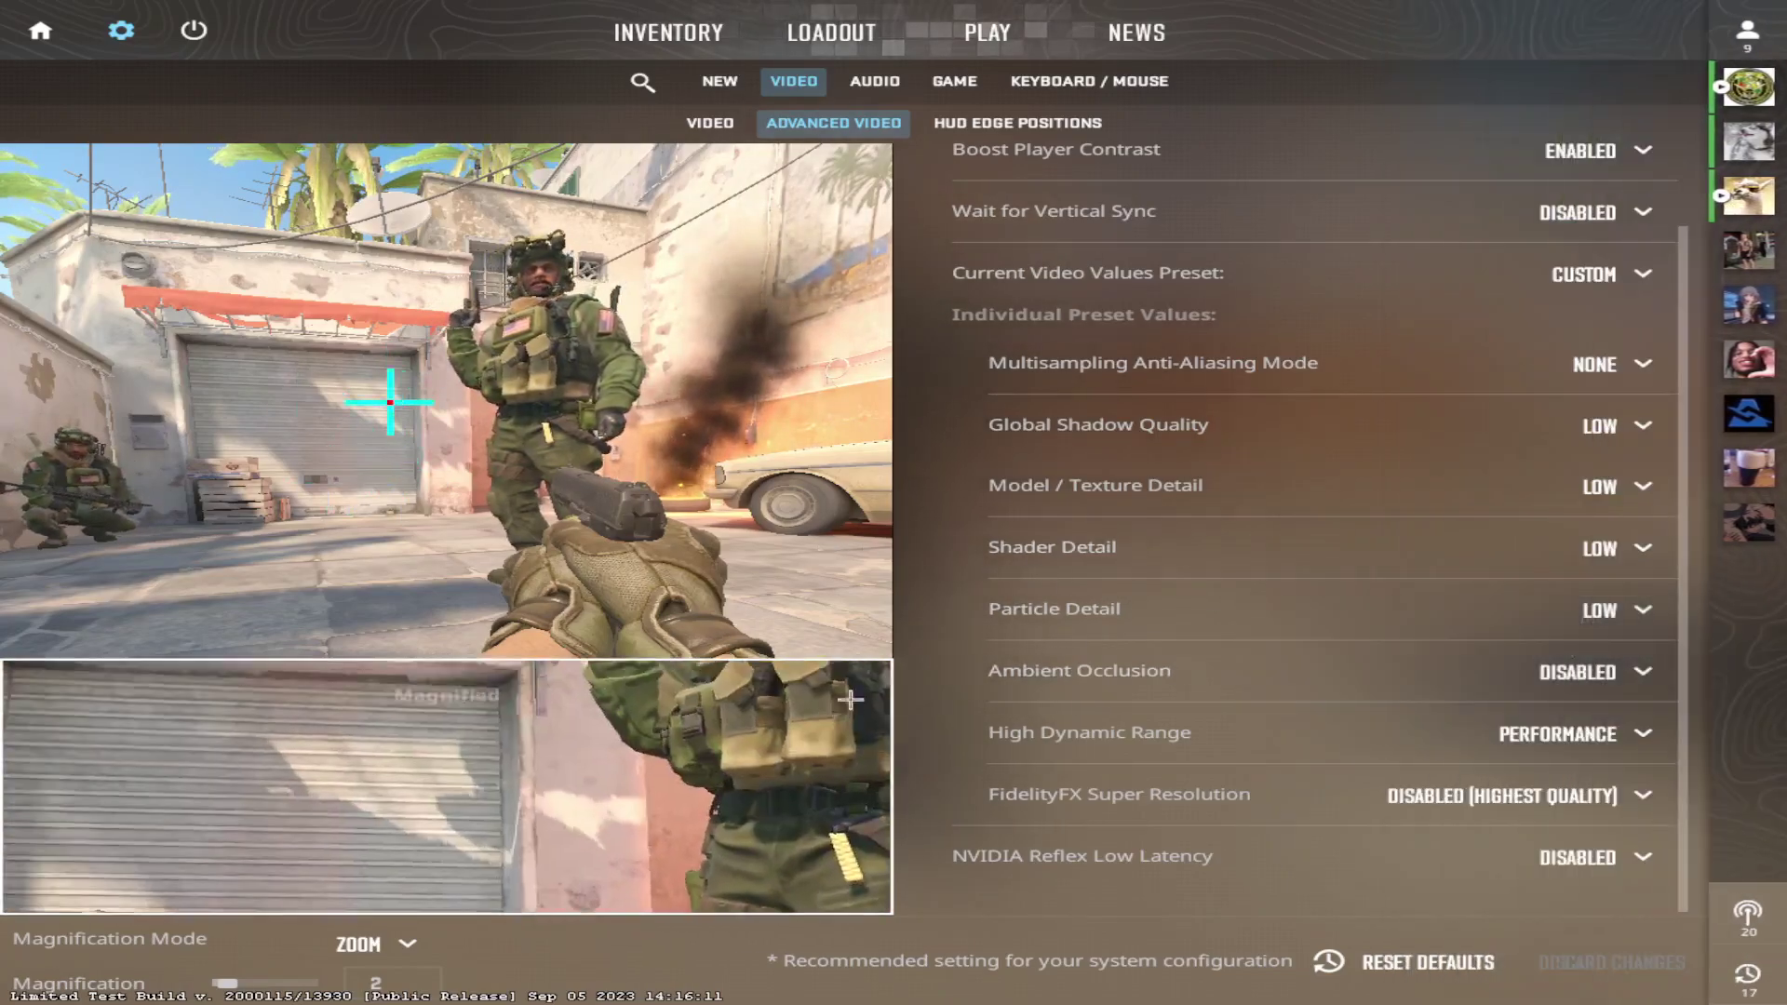
- Set Multisampling Anti-Aliasing Mode to None and check the Global Shadow Quality options
{"action": "left_click", "coordinate": [1594, 364]}
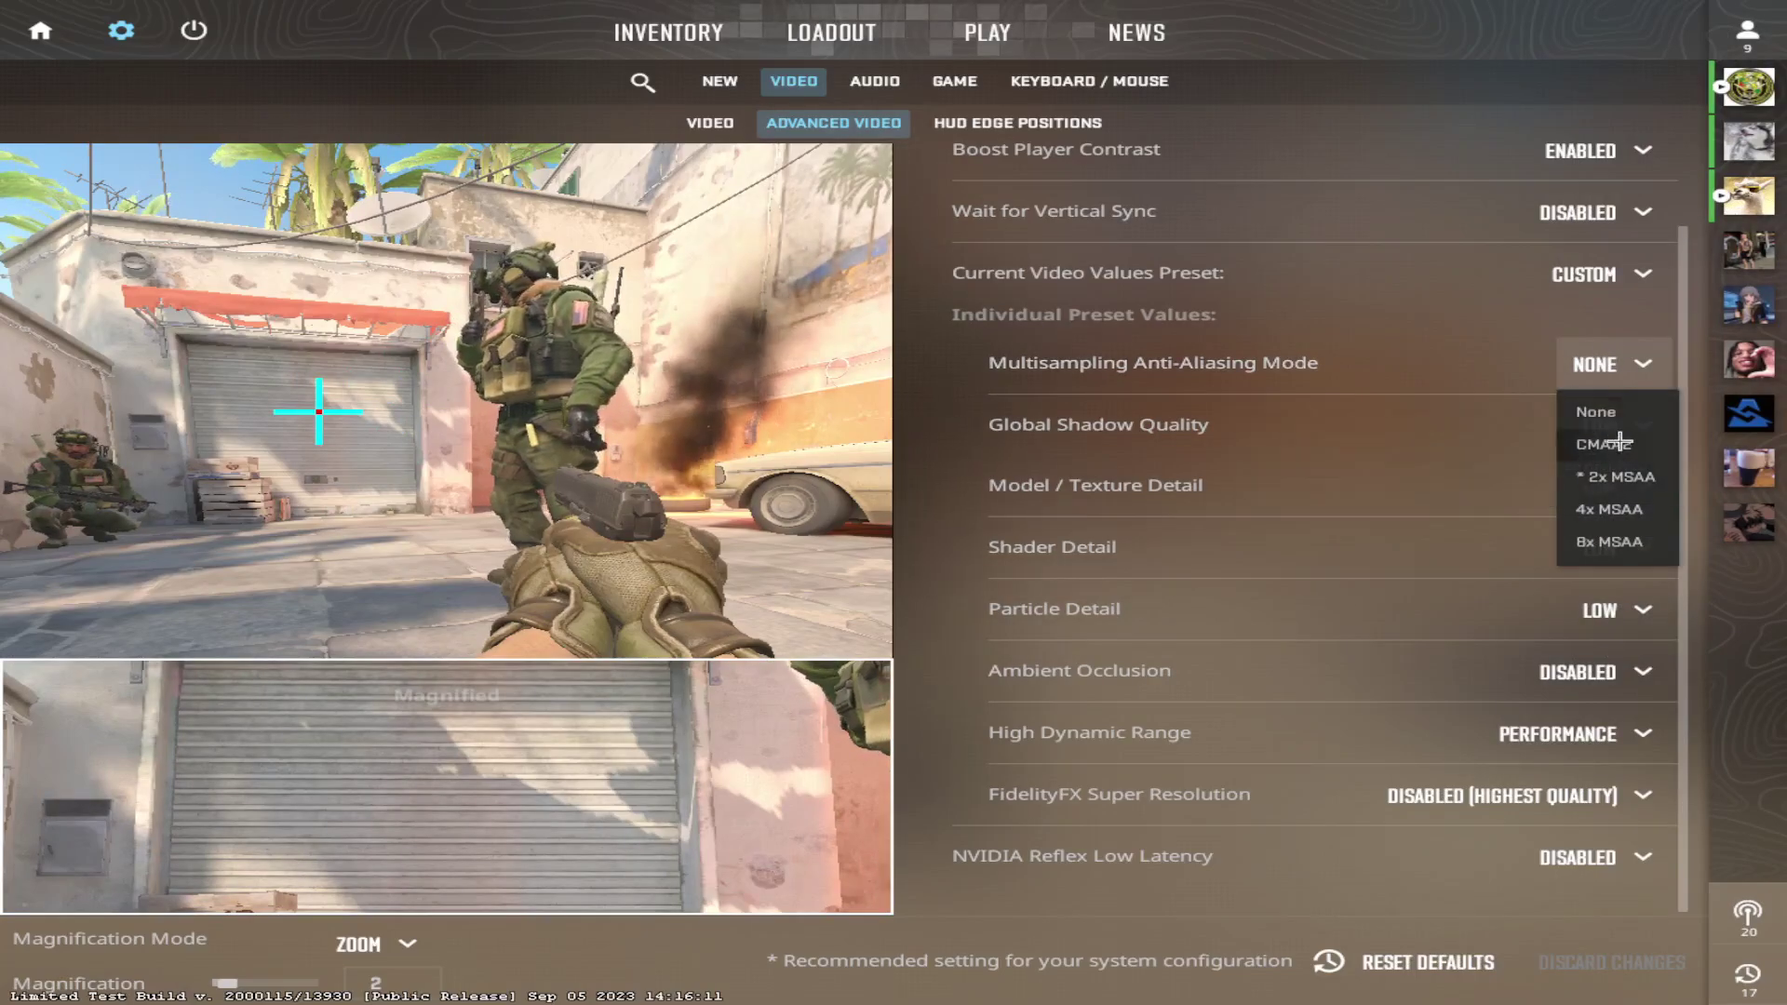
{"action": "left_click", "coordinate": [1590, 415]}
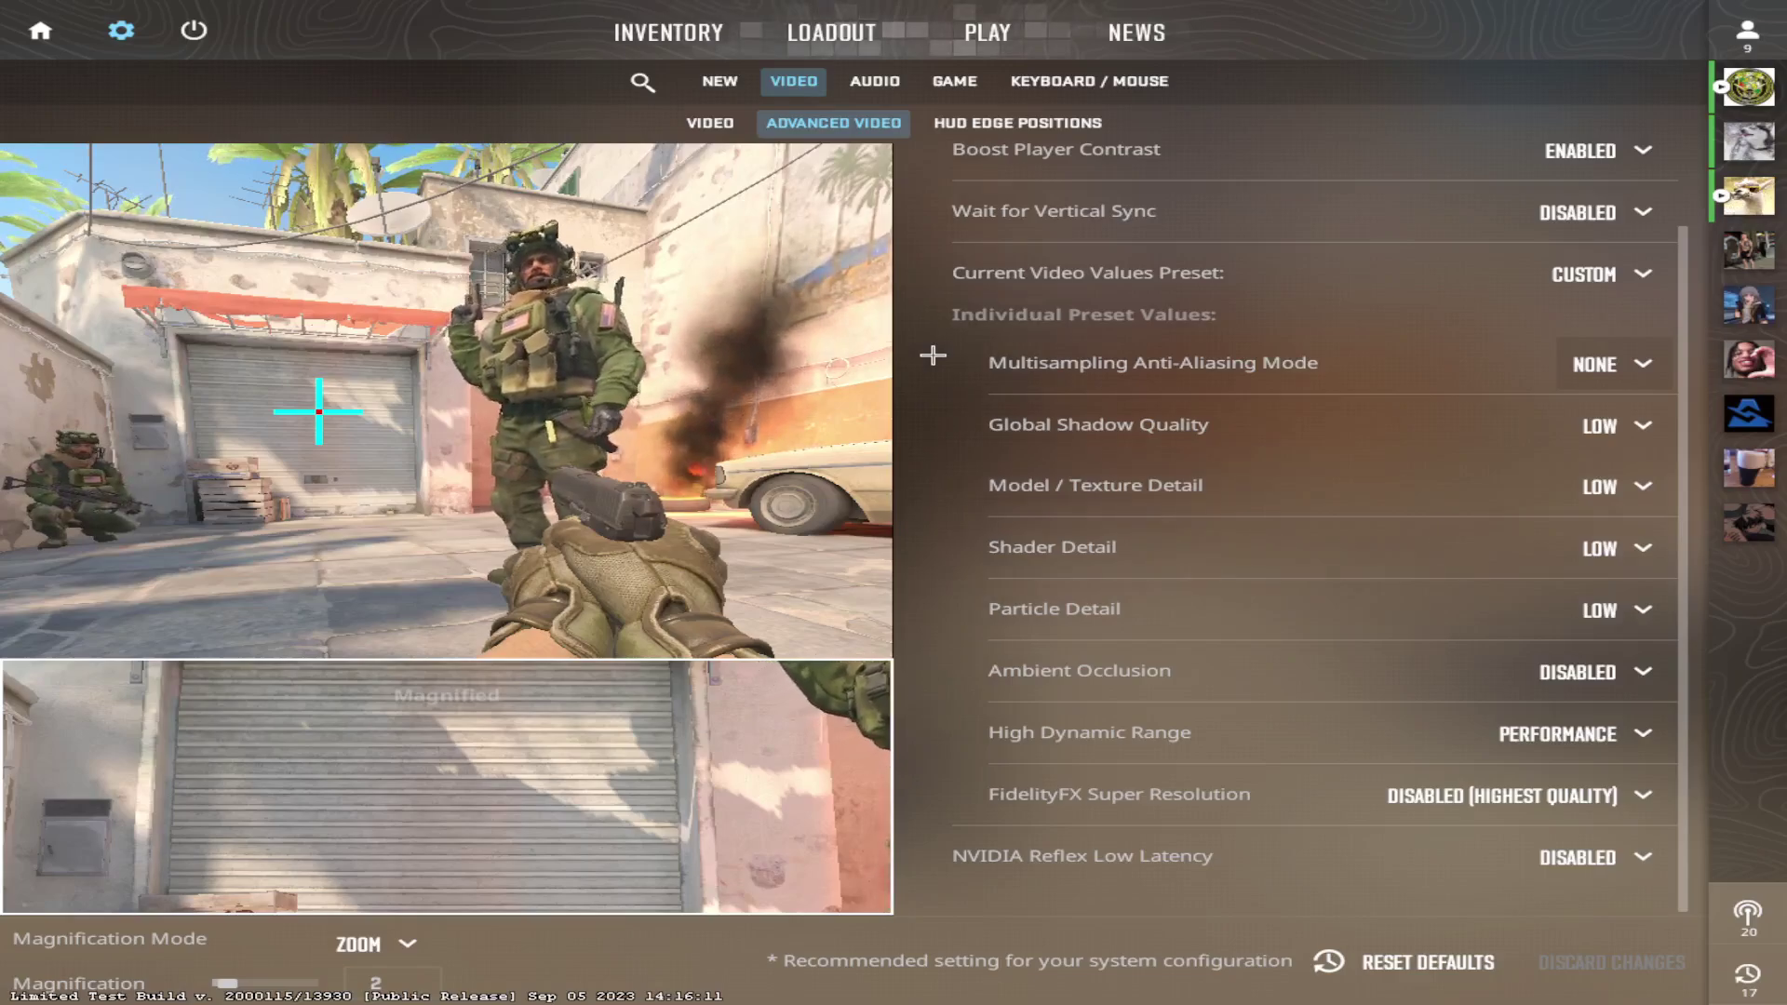
{"action": "left_click", "coordinate": [1624, 432]}
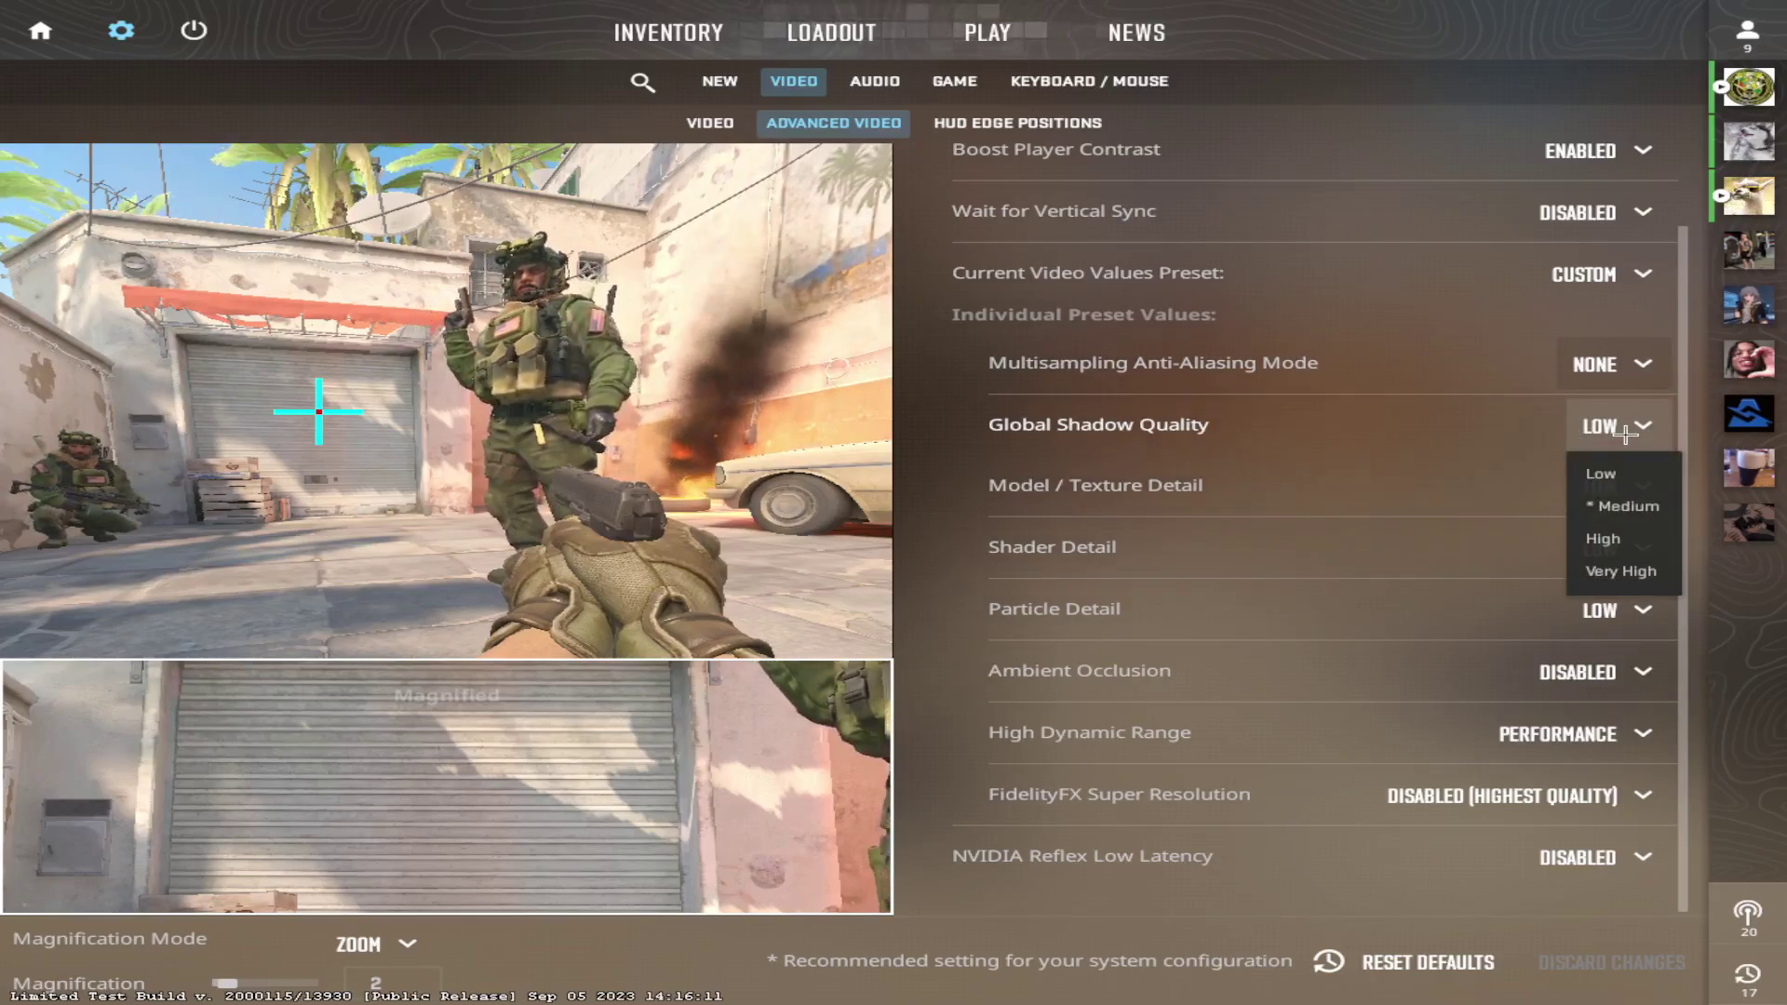
{"action": "left_click", "coordinate": [1624, 429]}
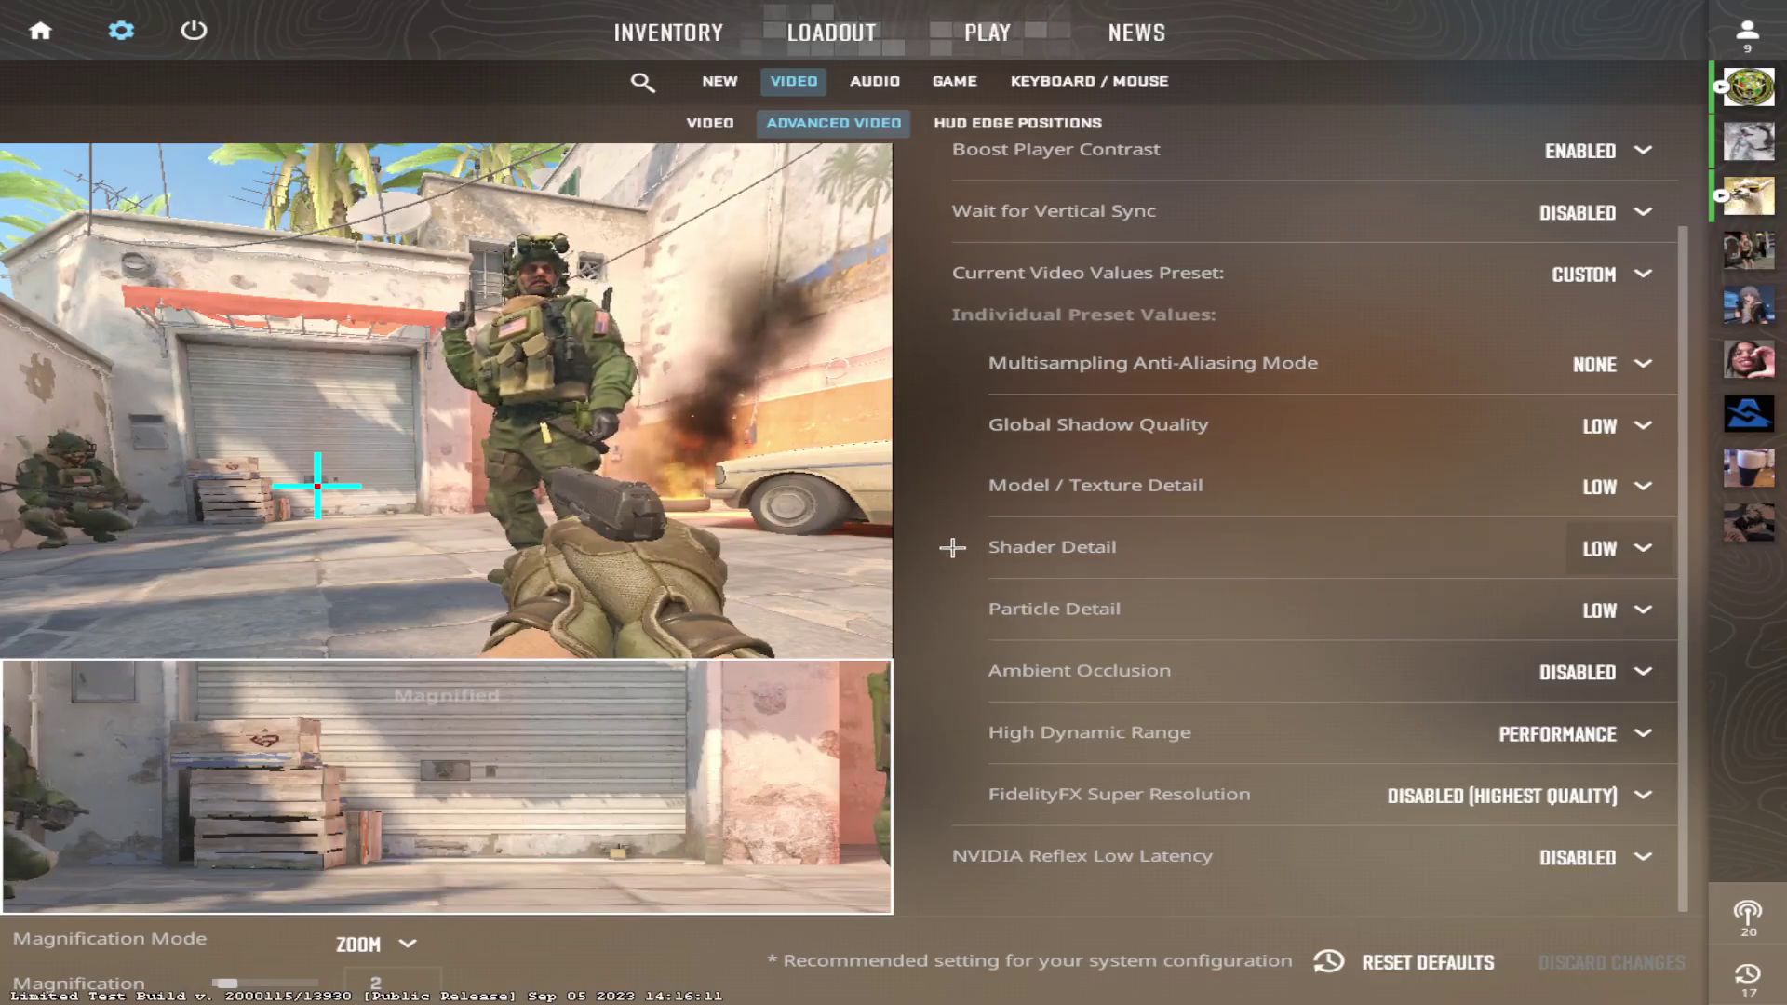
- Check the High Dynamic Range options and set FidelityFX Super Resolution to Disabled (Highest Quality)
{"action": "mouse_move", "coordinate": [1052, 594]}
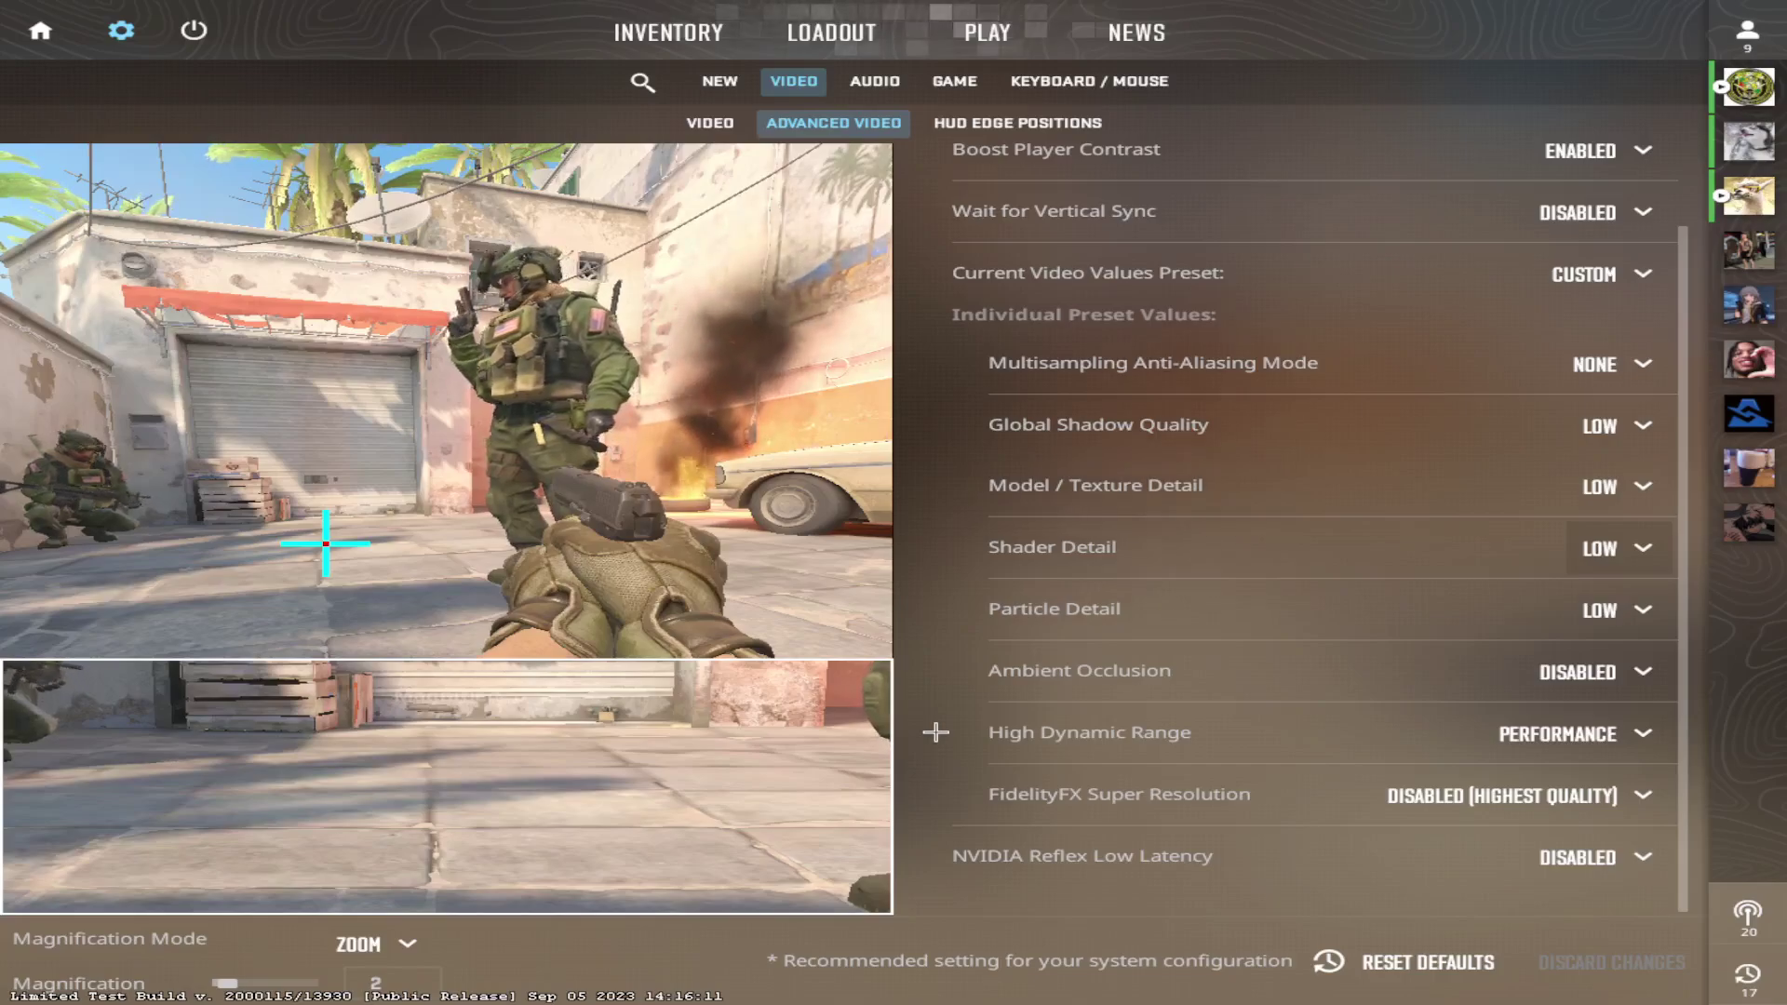
{"action": "left_click", "coordinate": [1519, 735]}
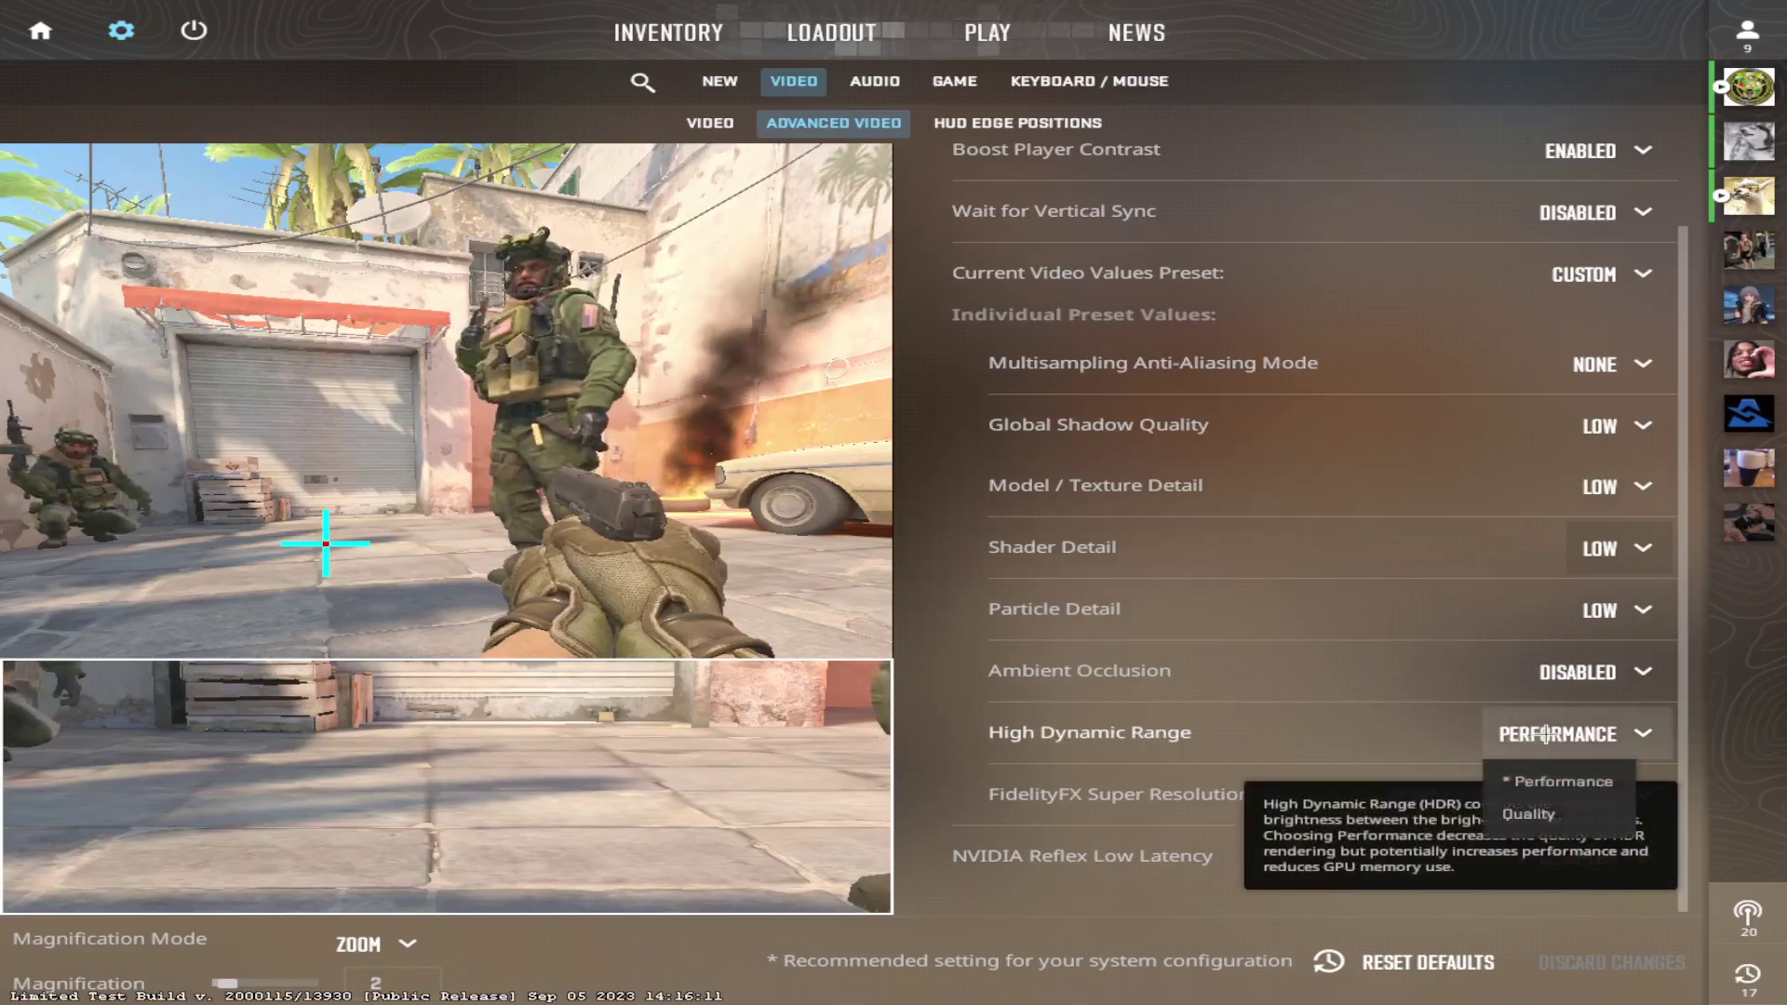
{"action": "left_click", "coordinate": [1545, 734]}
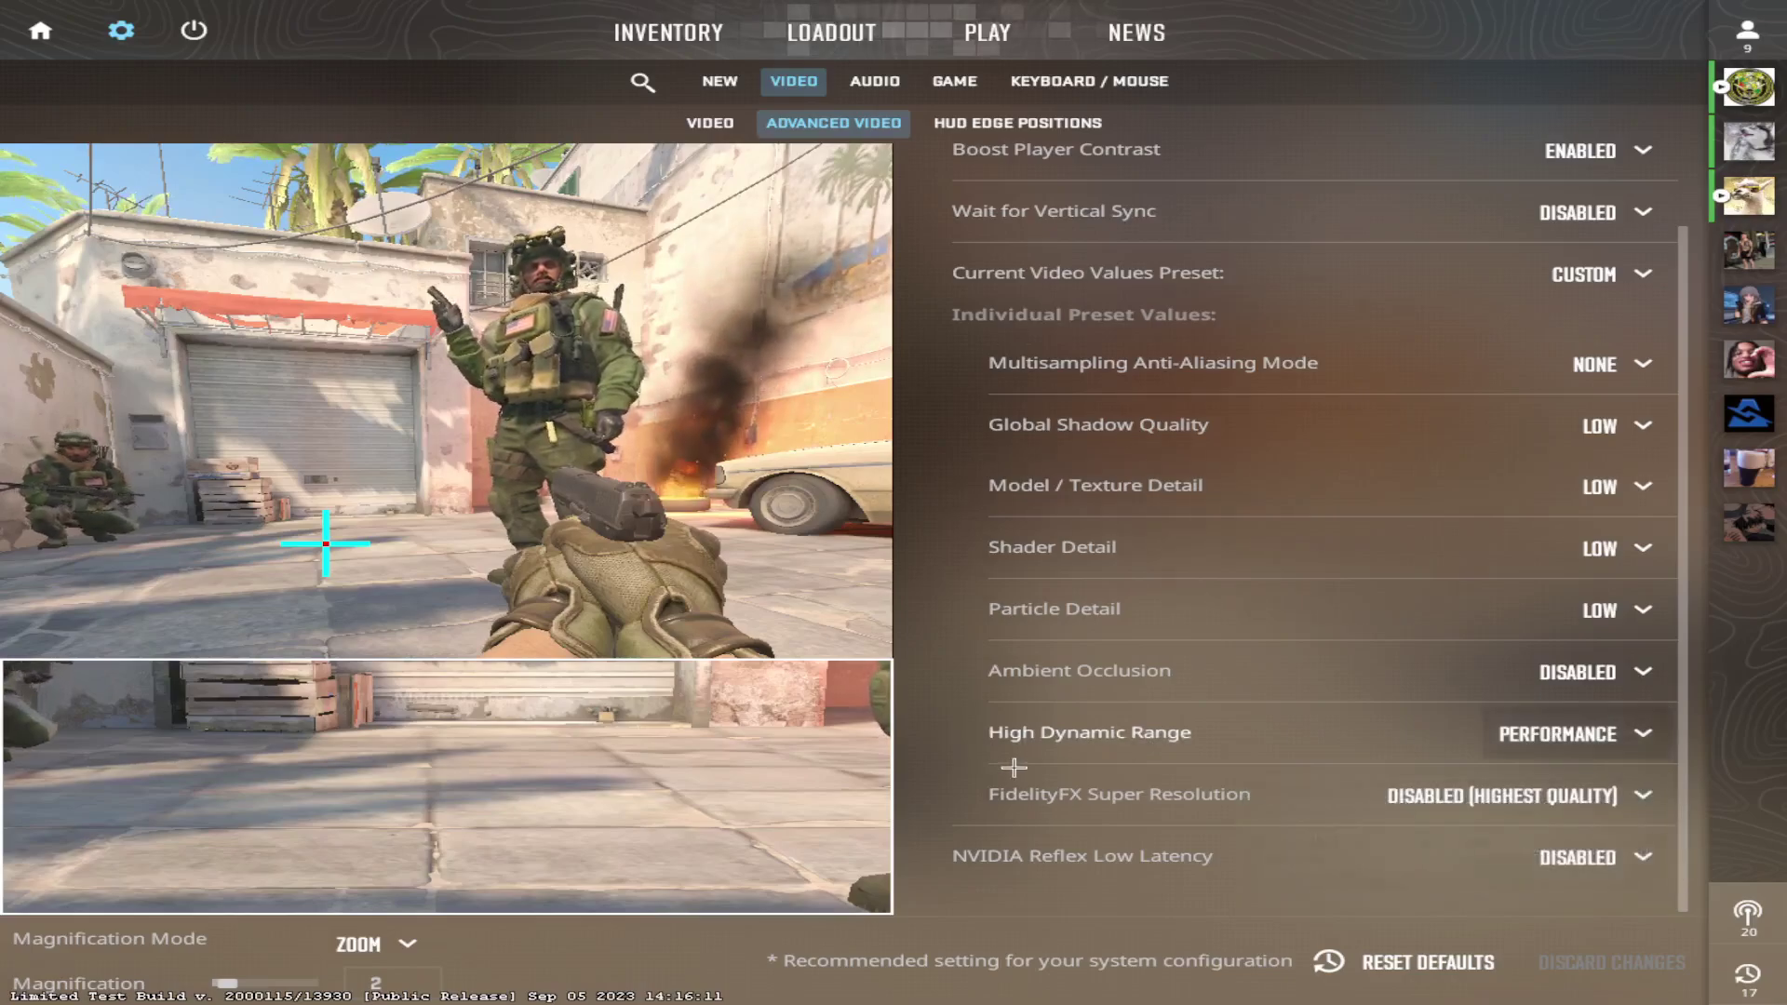
{"action": "left_click", "coordinate": [1436, 806]}
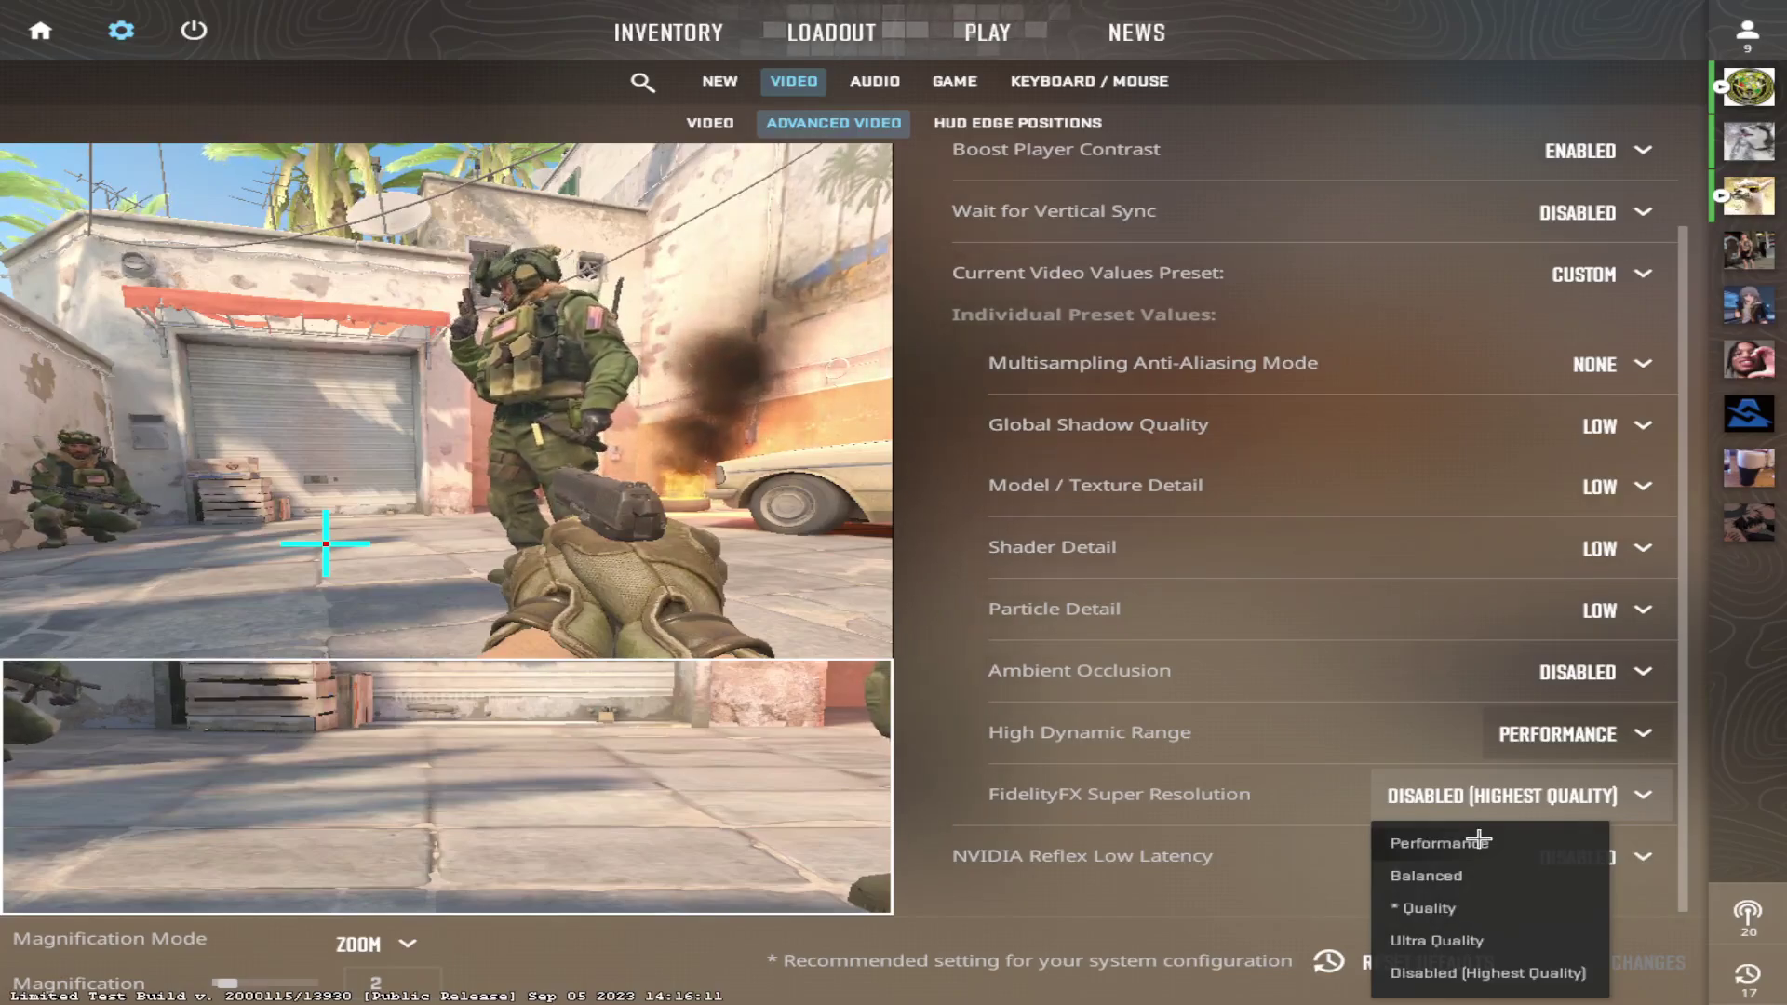
{"action": "left_click", "coordinate": [1492, 974]}
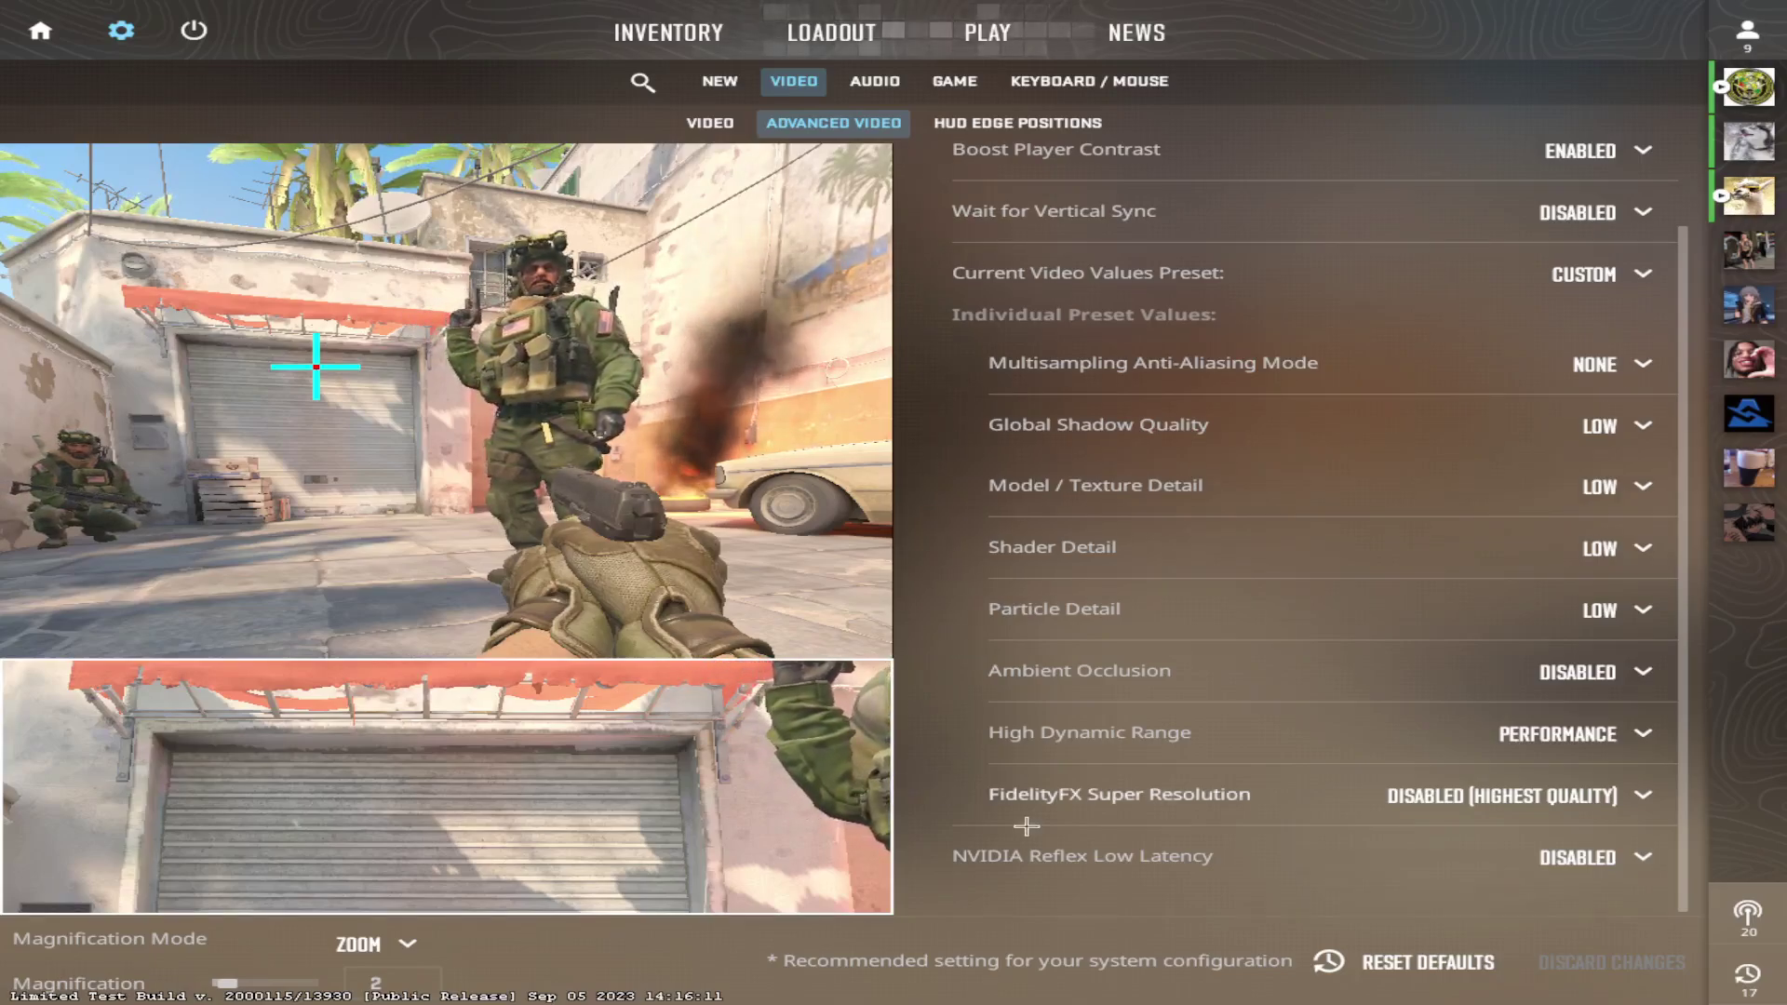
- Examine the NVIDIA Reflex Low Latency options and review the whole list of advanced video settings
{"action": "mouse_move", "coordinate": [1114, 861]}
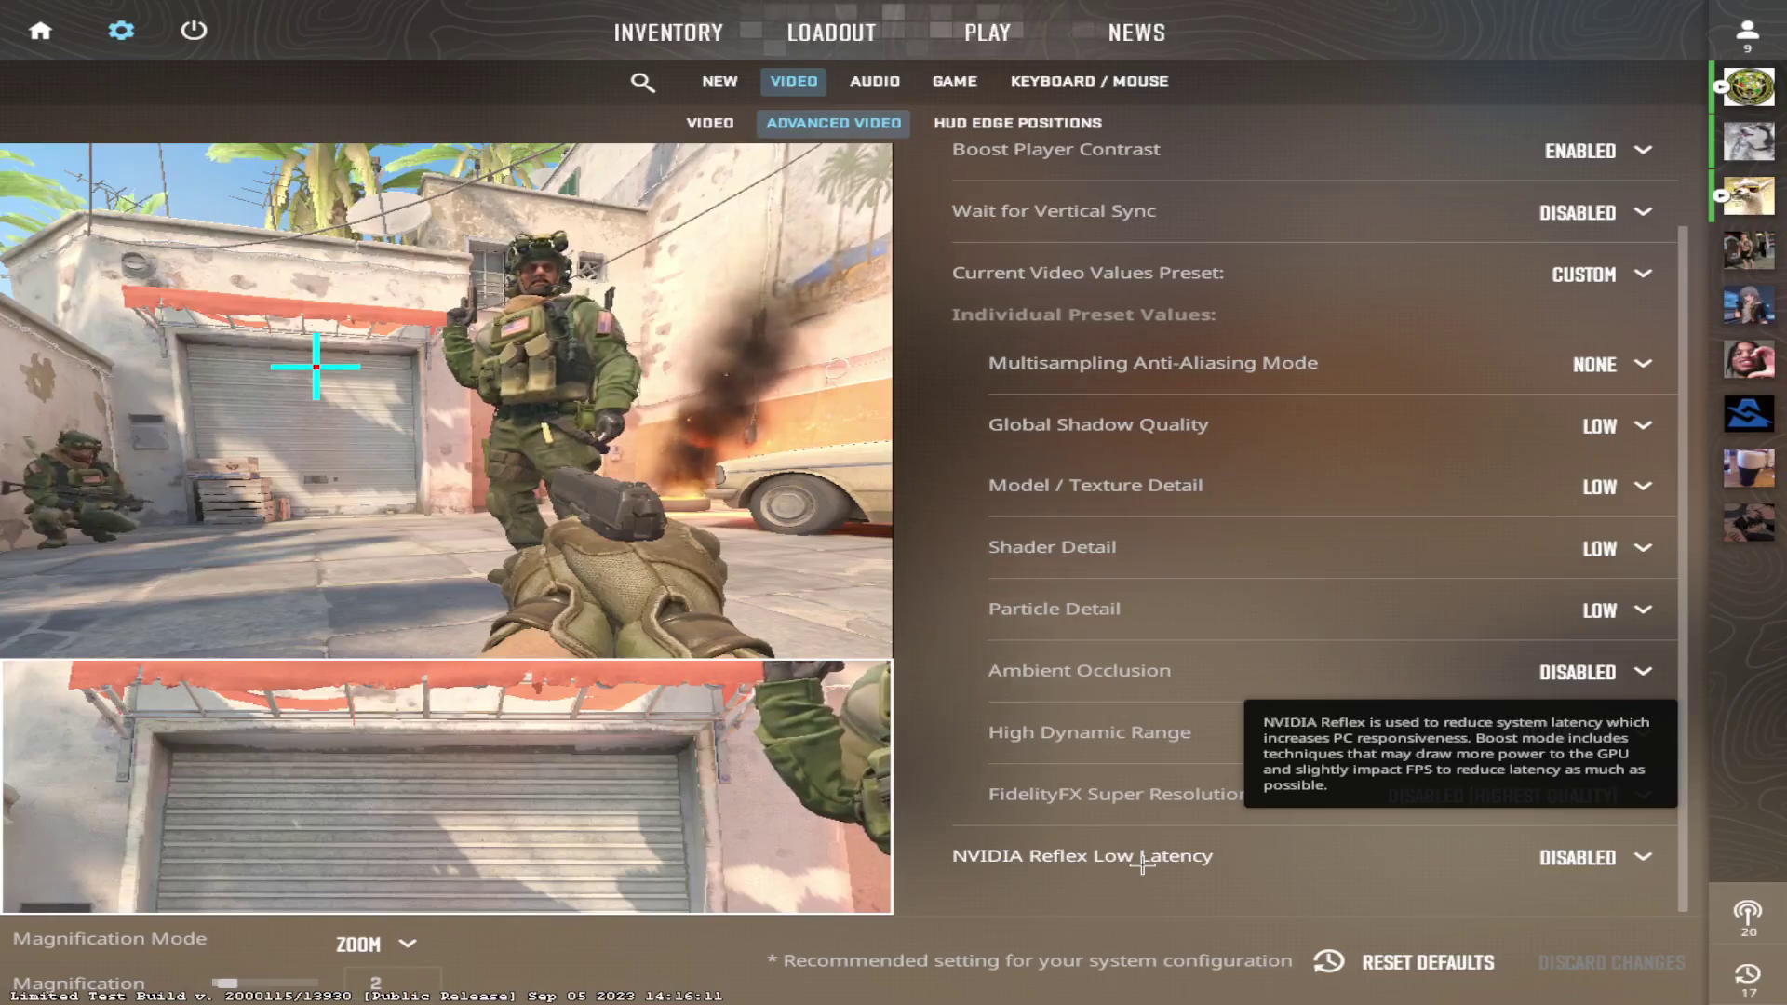
{"action": "left_click", "coordinate": [1599, 849]}
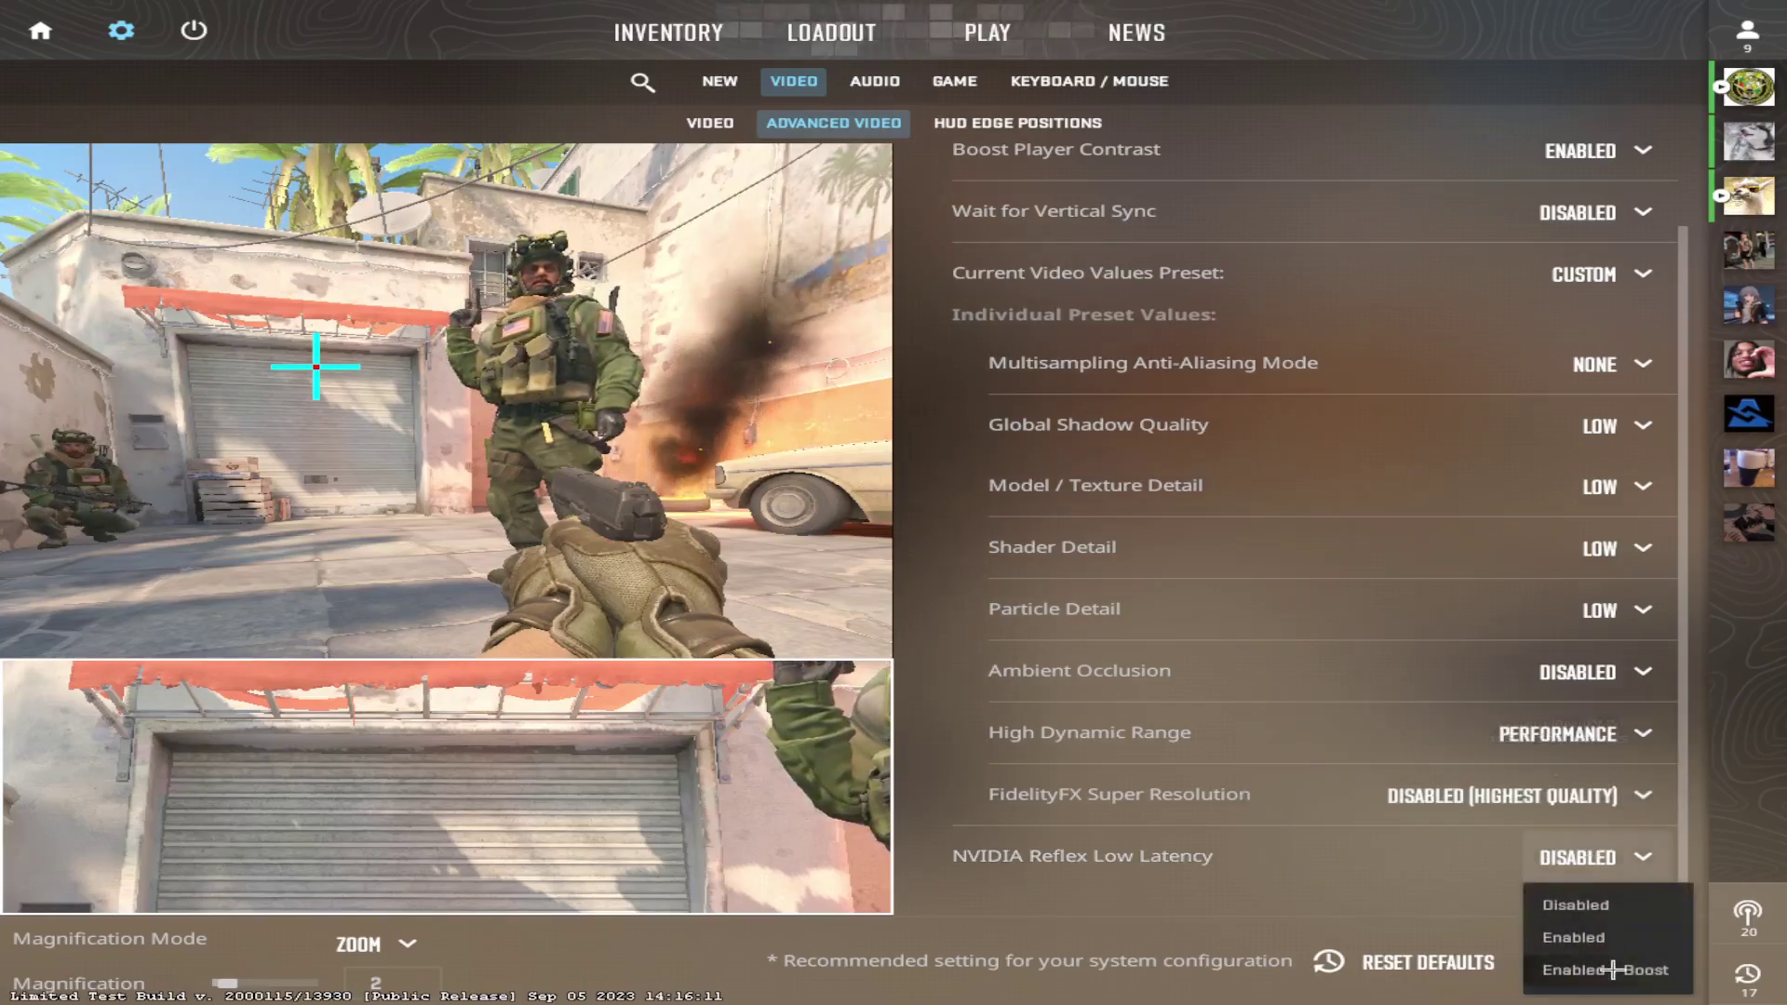
{"action": "left_click", "coordinate": [1587, 857]}
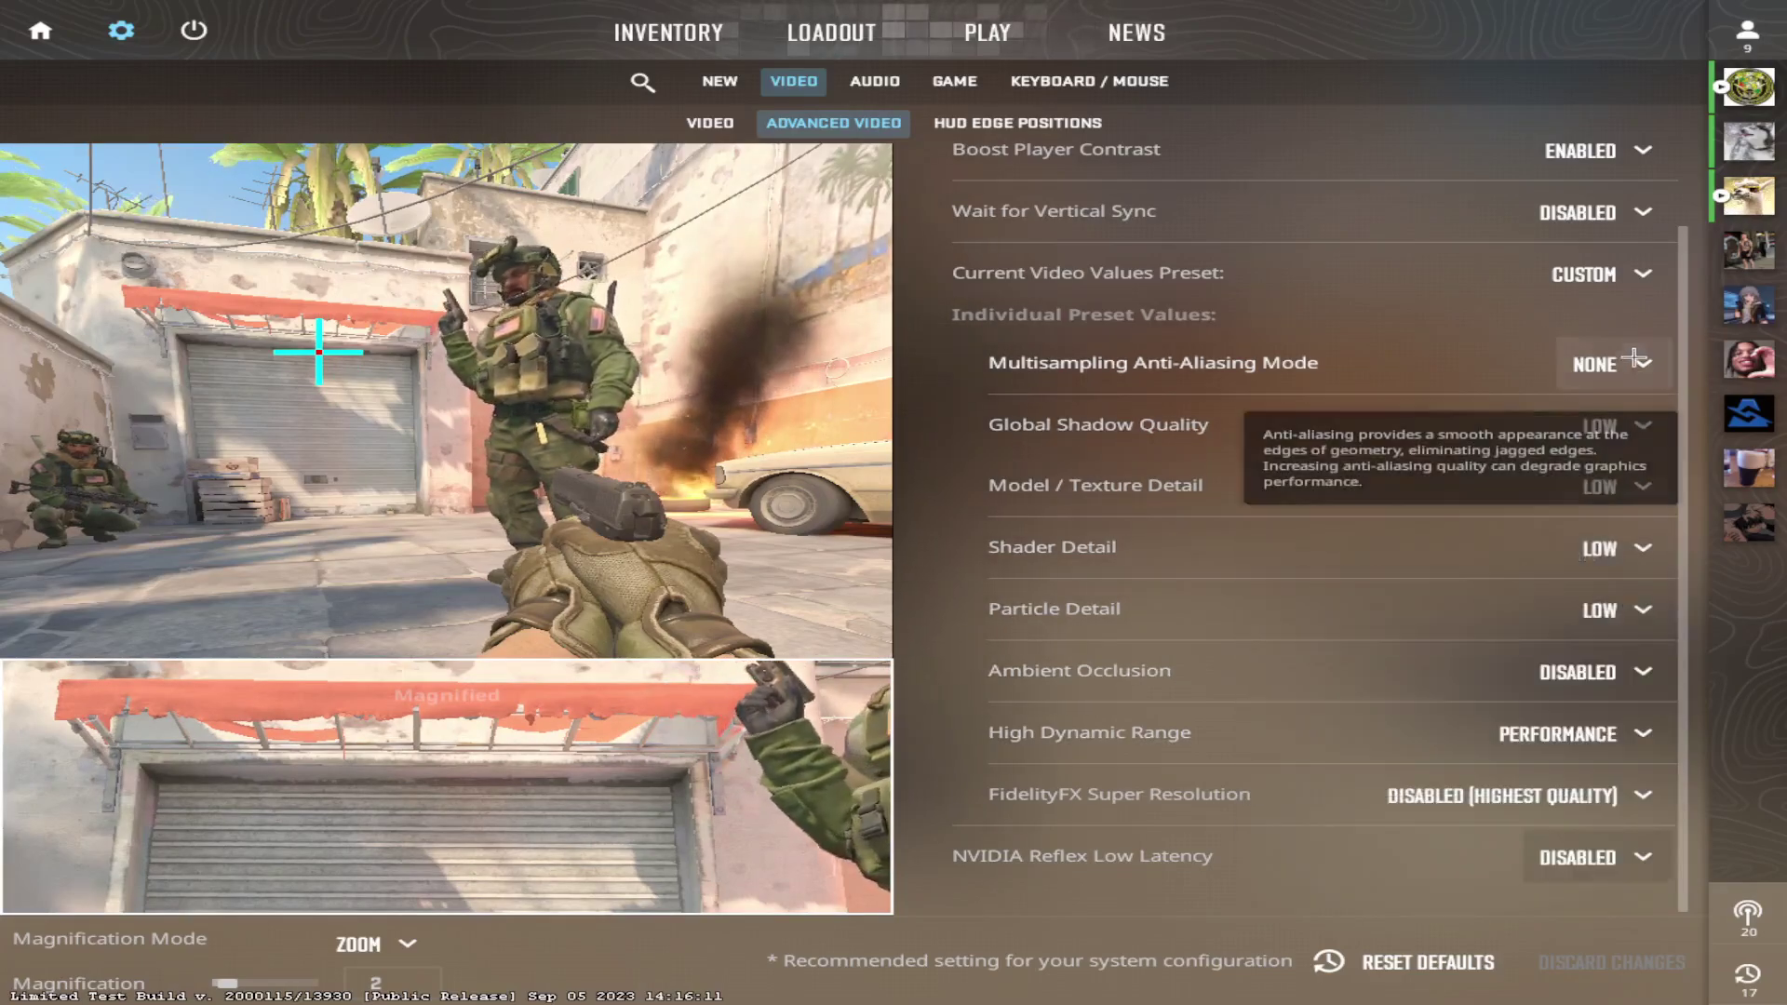
{"action": "scroll", "coordinate": [1276, 414], "scroll_direction": "up", "scroll_amount": 2}
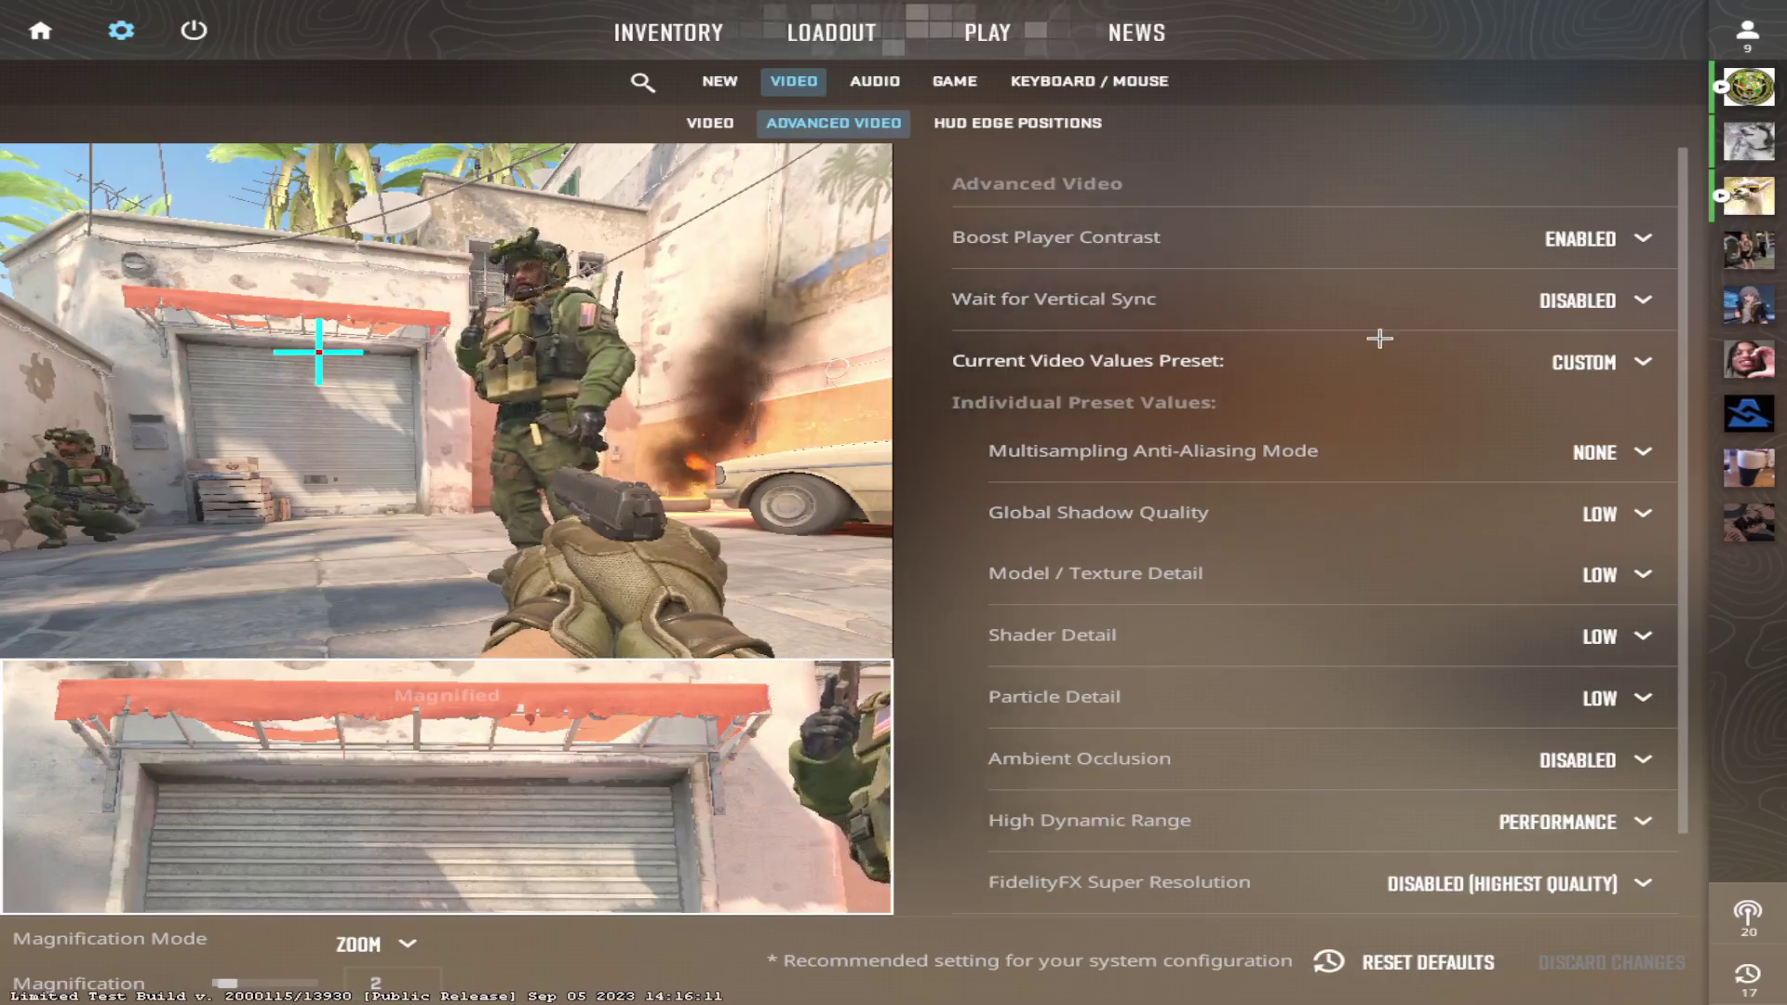
{"action": "scroll", "coordinate": [1381, 326], "scroll_direction": "down", "scroll_amount": 1}
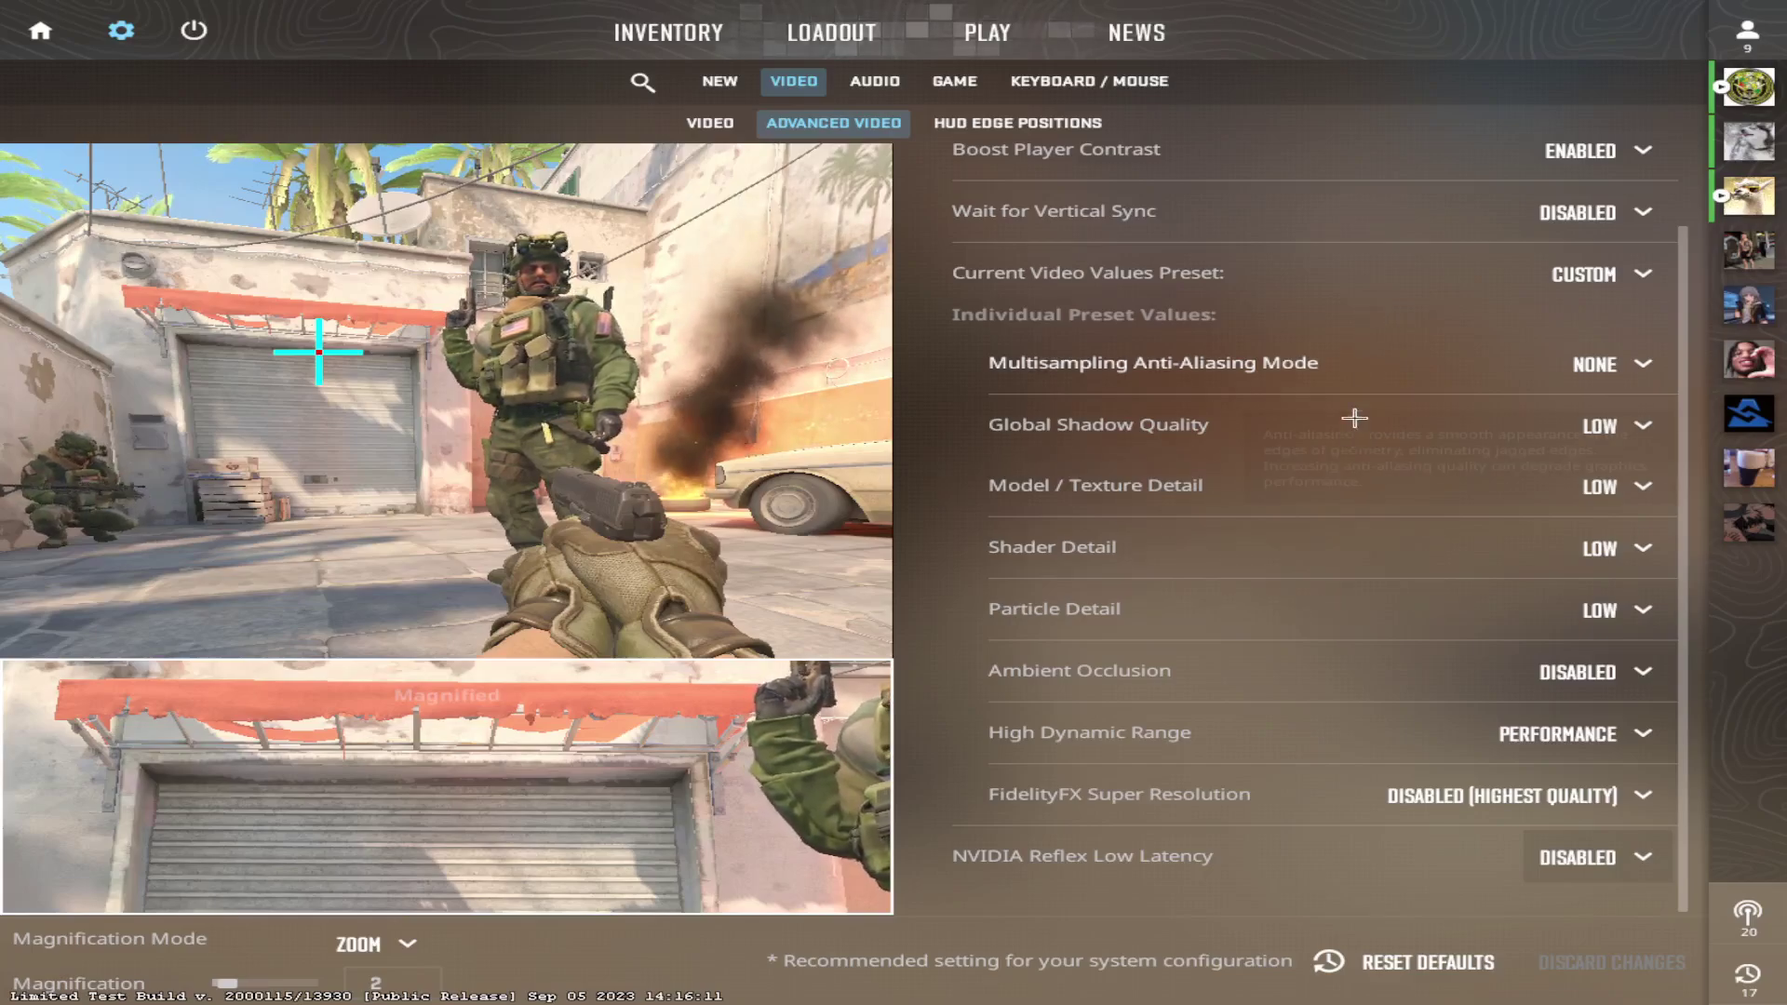
{"action": "scroll", "coordinate": [1359, 465], "scroll_direction": "up", "scroll_amount": 1}
{"action": "scroll", "coordinate": [1378, 605], "scroll_direction": "down", "scroll_amount": 1}
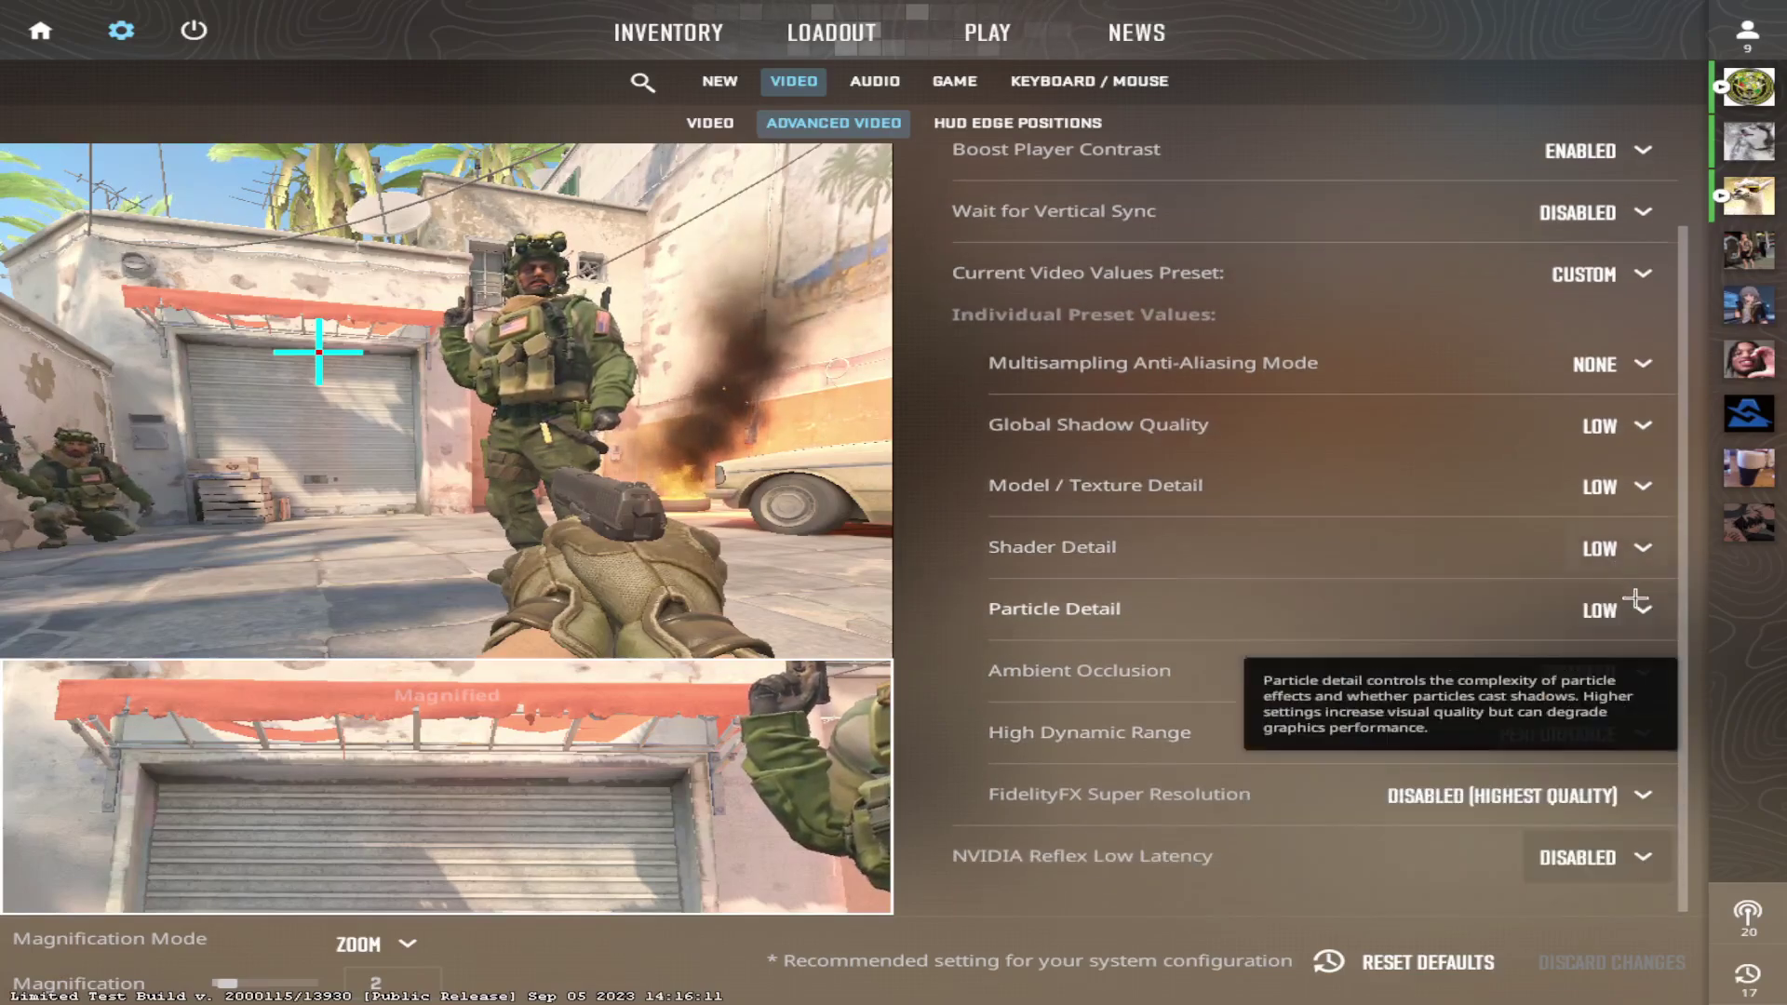